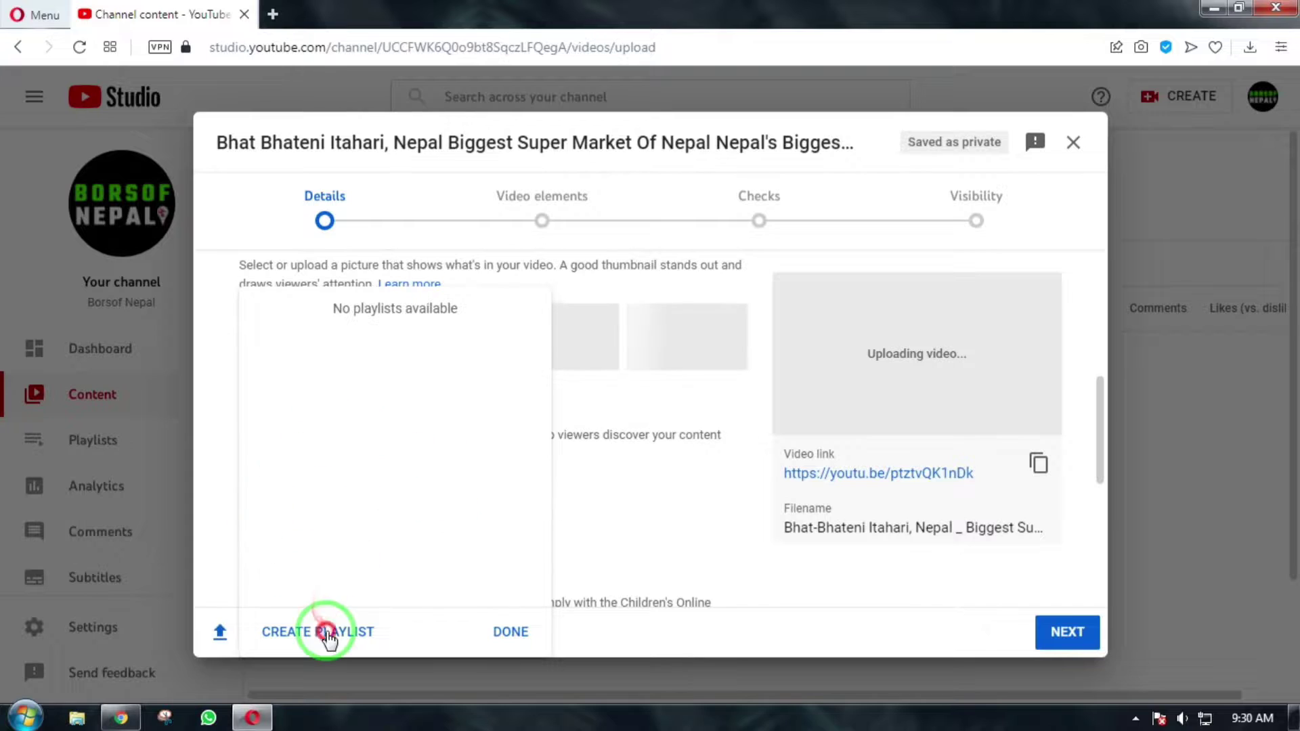
# Create a public playlist titled "Nepal's Beauty" and assign the uploaded video to it
pyautogui.click(327, 631)
pyautogui.write('N')
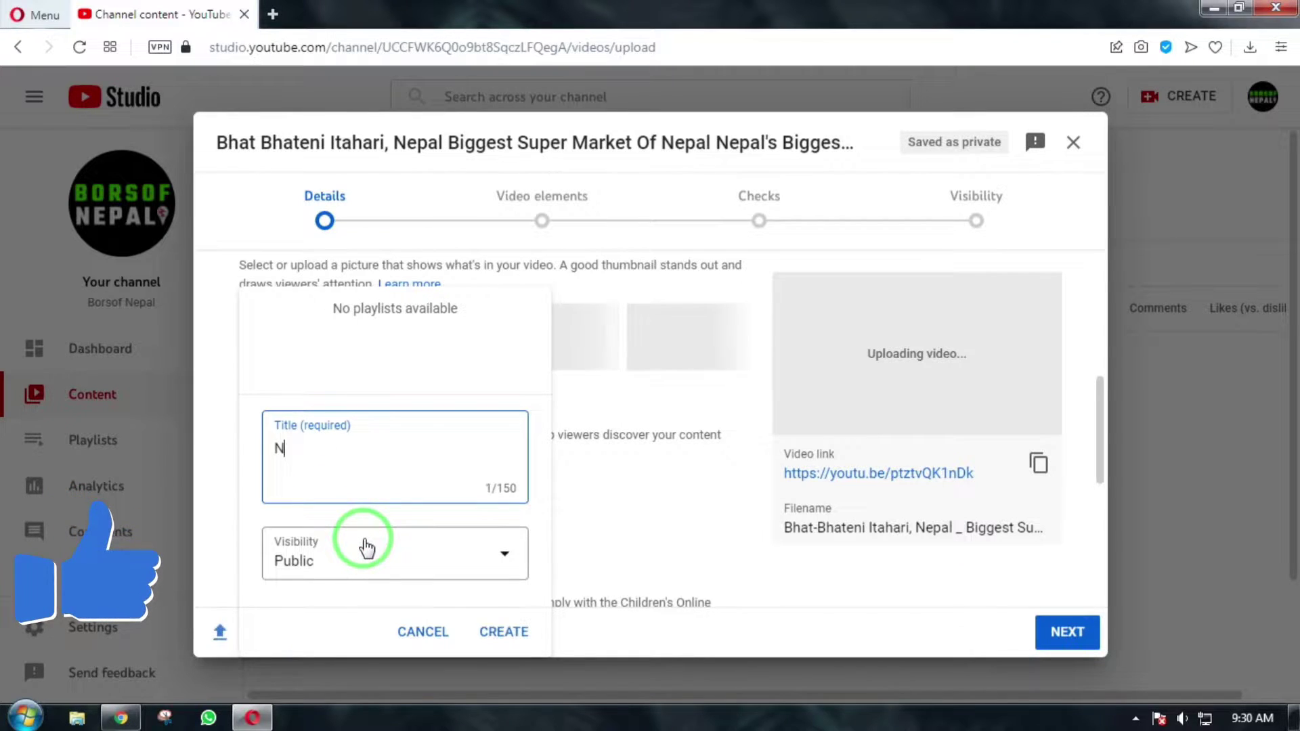
pyautogui.write("epal's ")
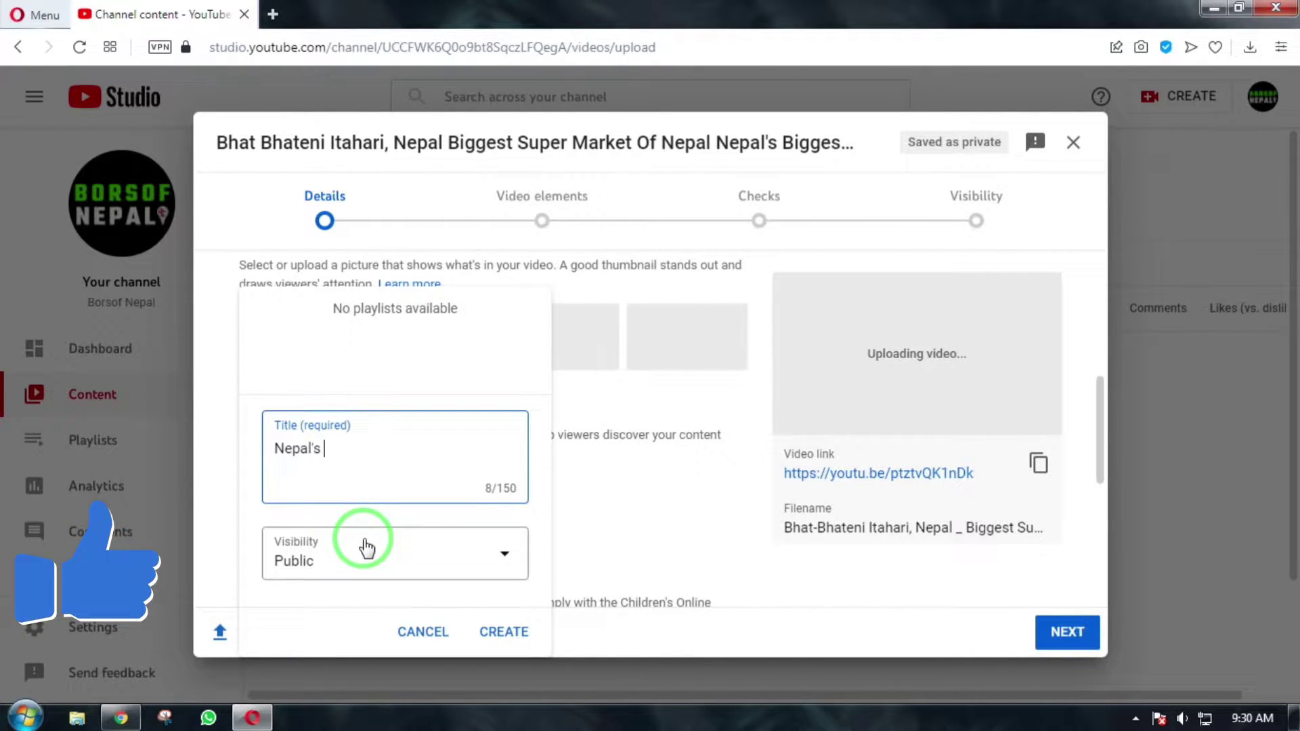
pyautogui.write('Beauty')
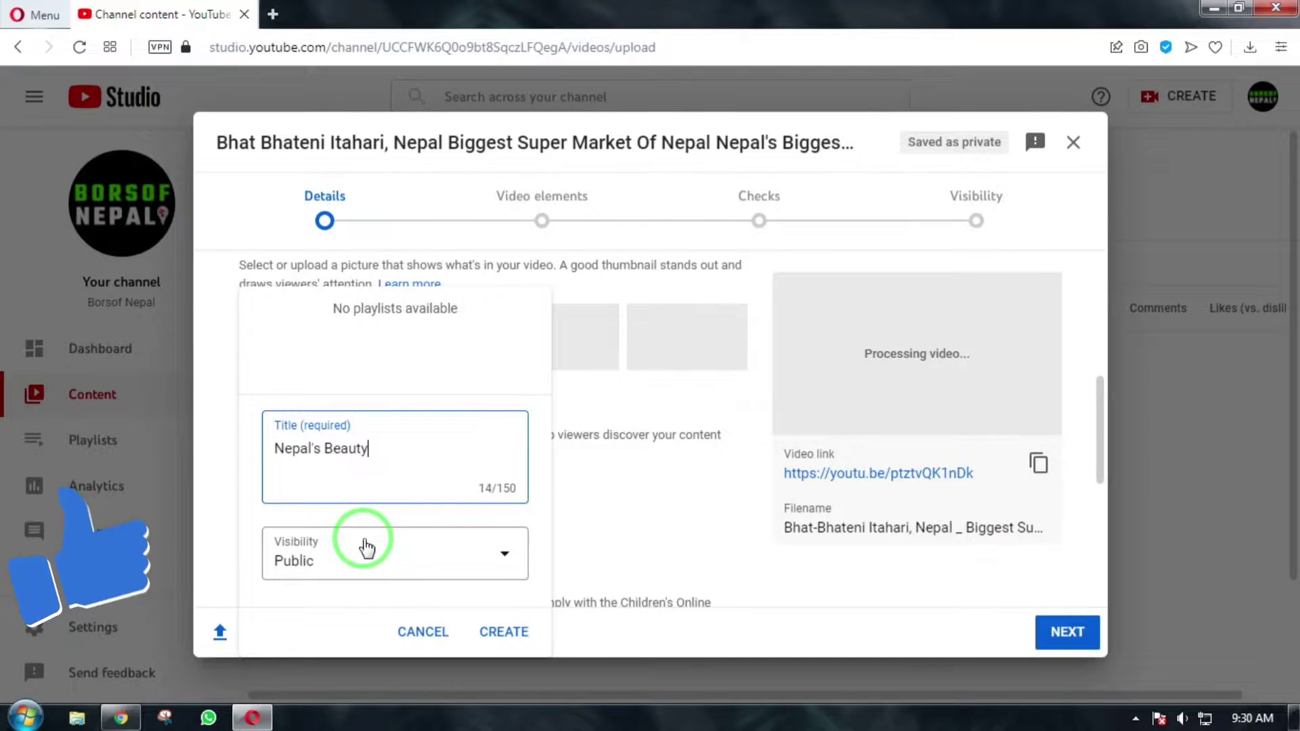
pyautogui.click(505, 632)
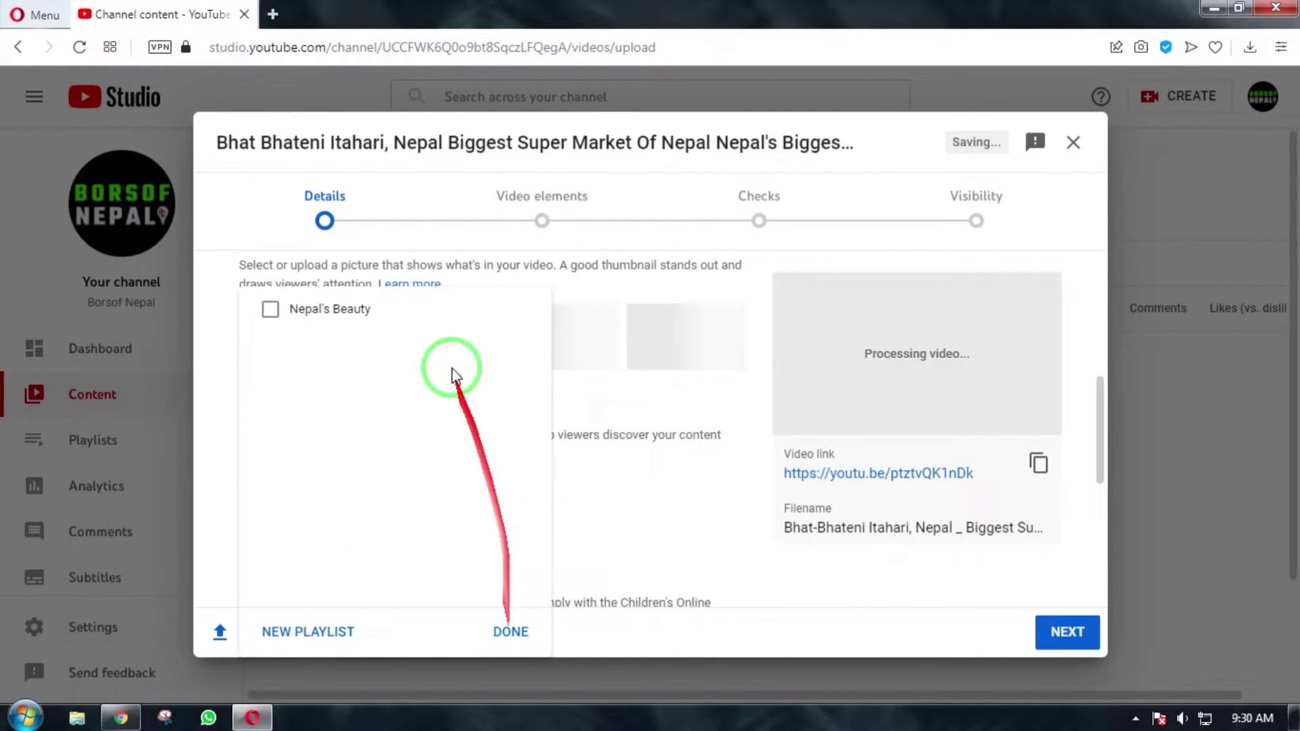
pyautogui.click(279, 307)
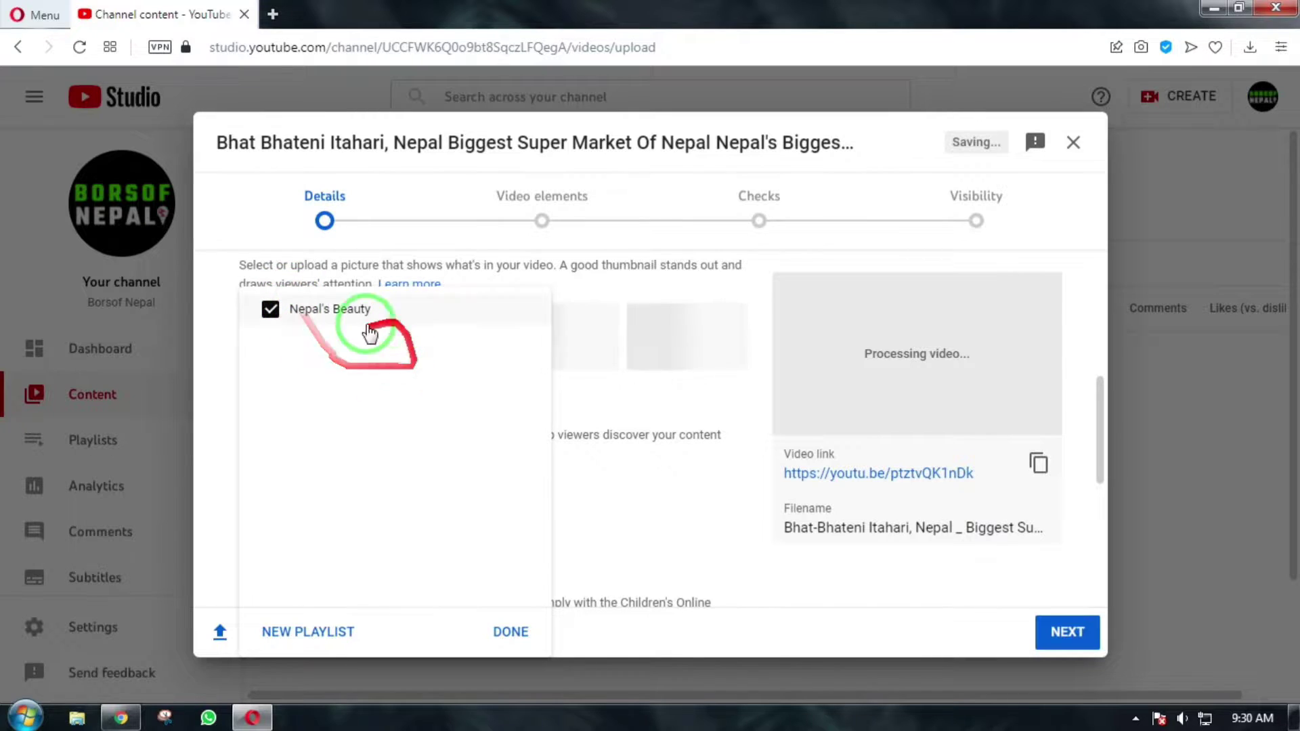
pyautogui.click(501, 629)
# Expand the additional video settings and paste the prepared text into the video's description
pyautogui.scroll(-5, 509, 501)
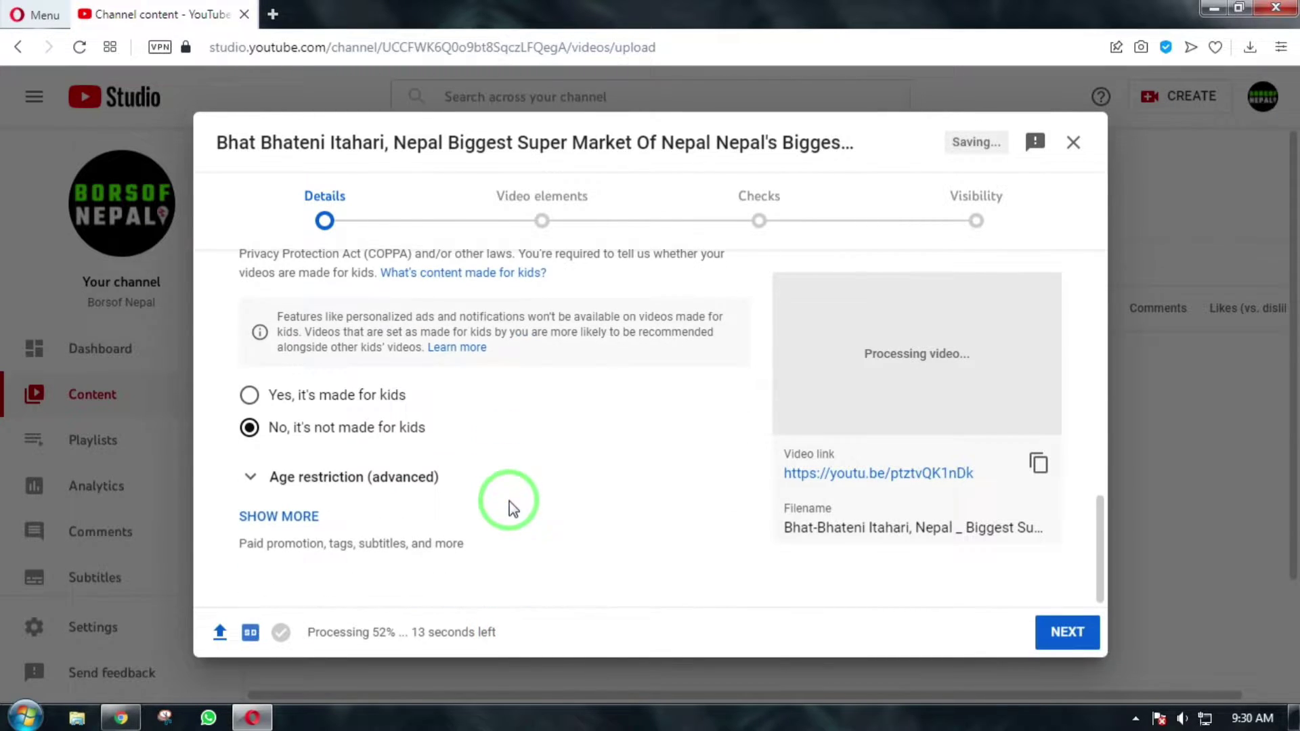
pyautogui.click(278, 516)
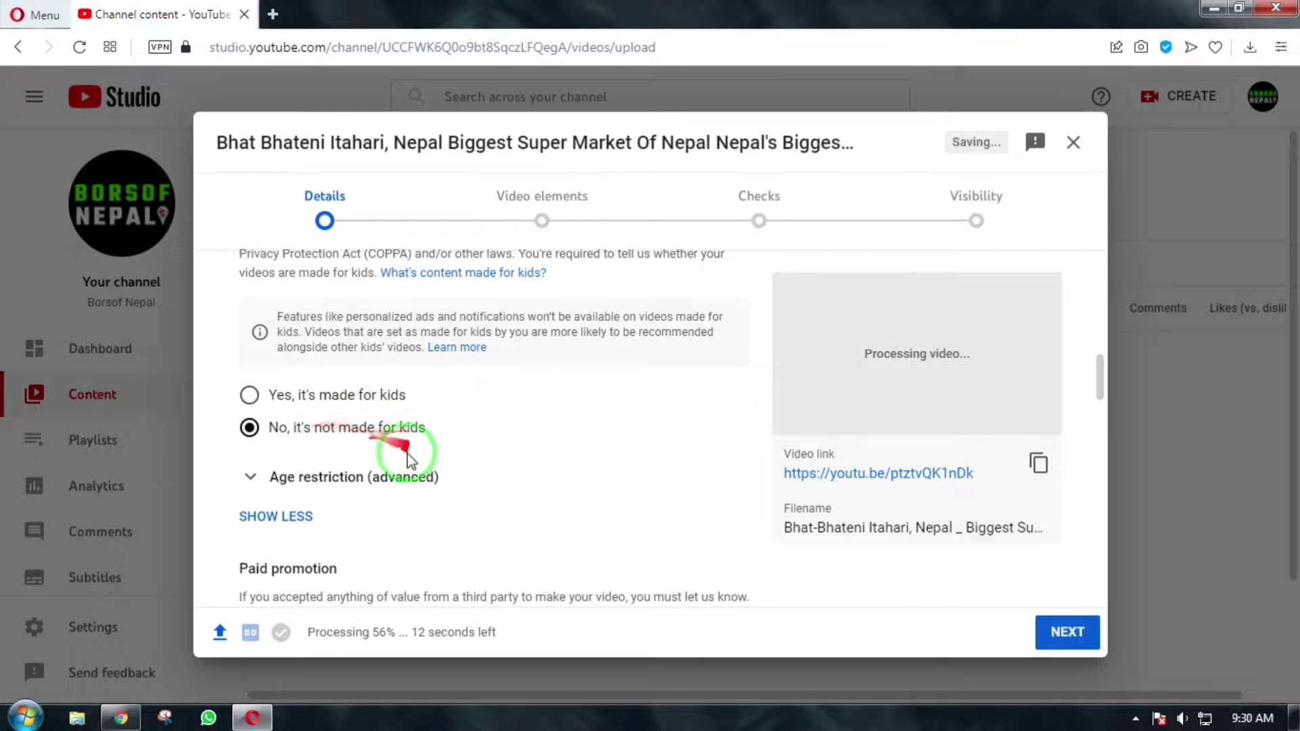
pyautogui.click(389, 497)
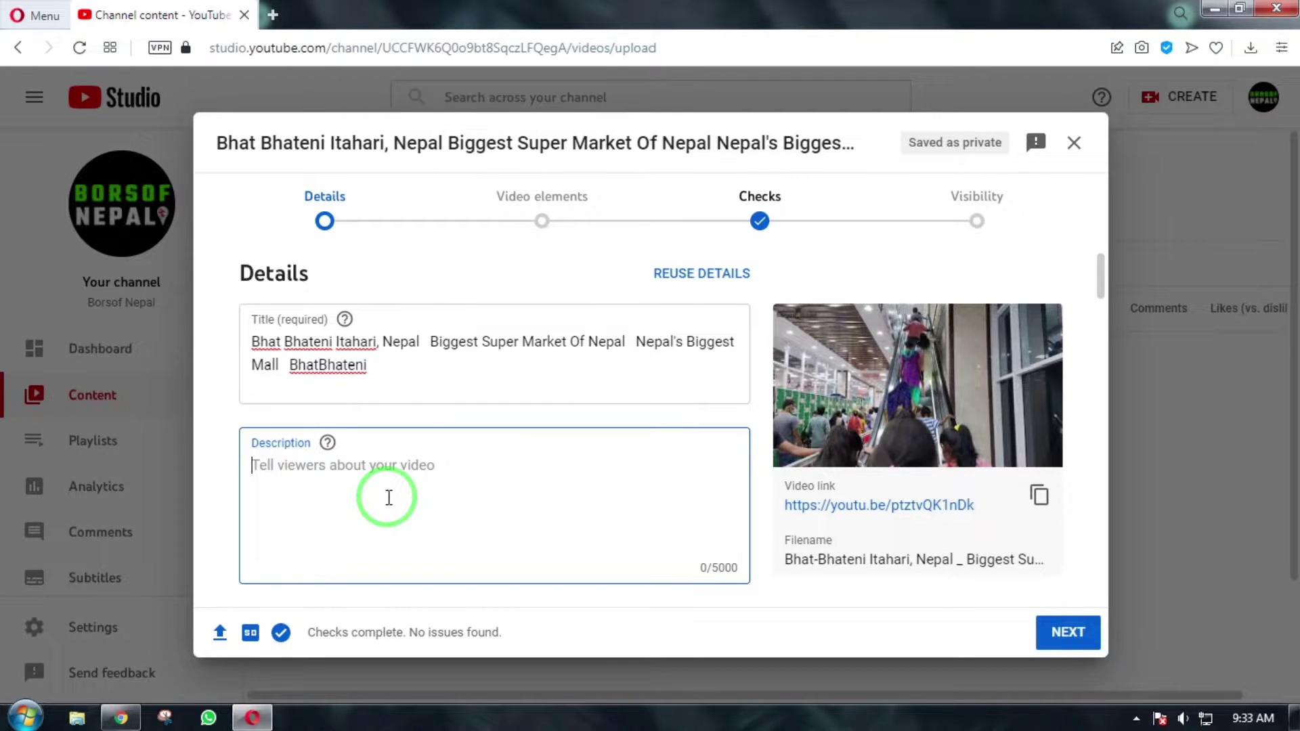
pyautogui.hotkey('ctrl', 'v')
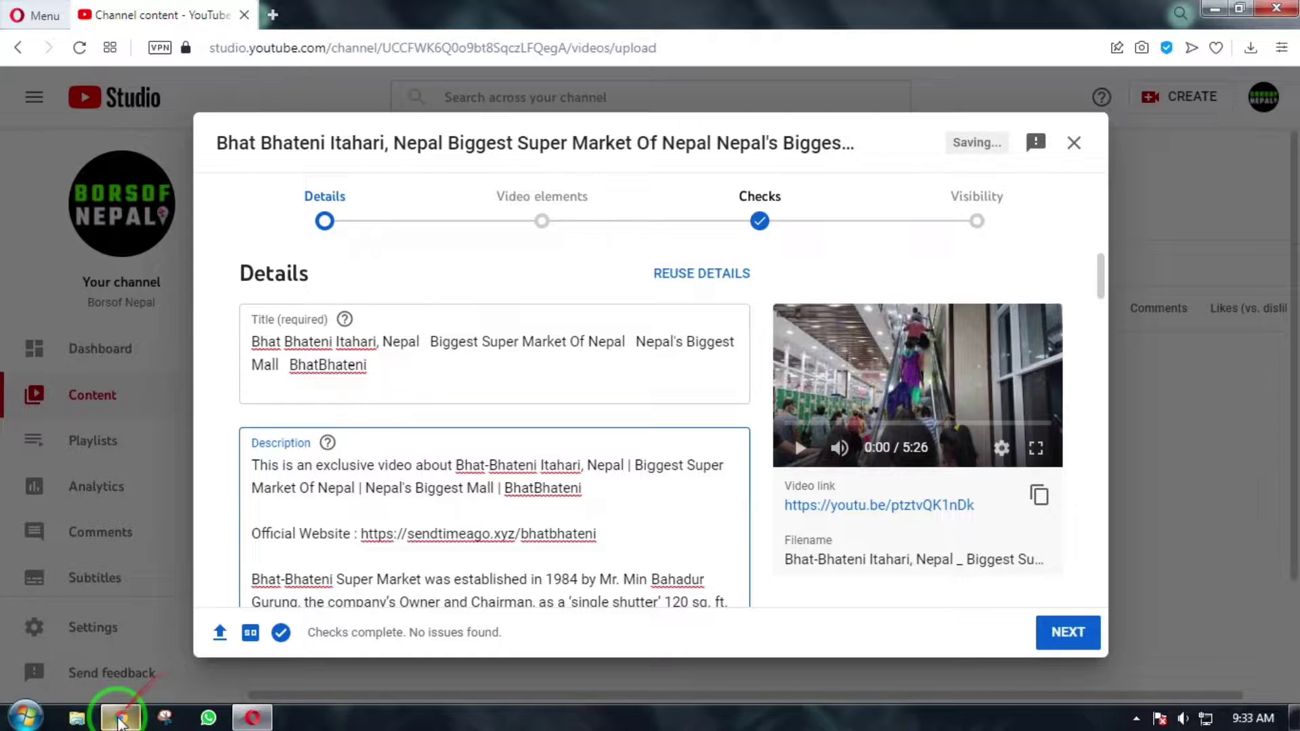
# Upload the downloaded image maxresdefault (5).jpg as the video's custom thumbnail
pyautogui.scroll(-10, 501, 524)
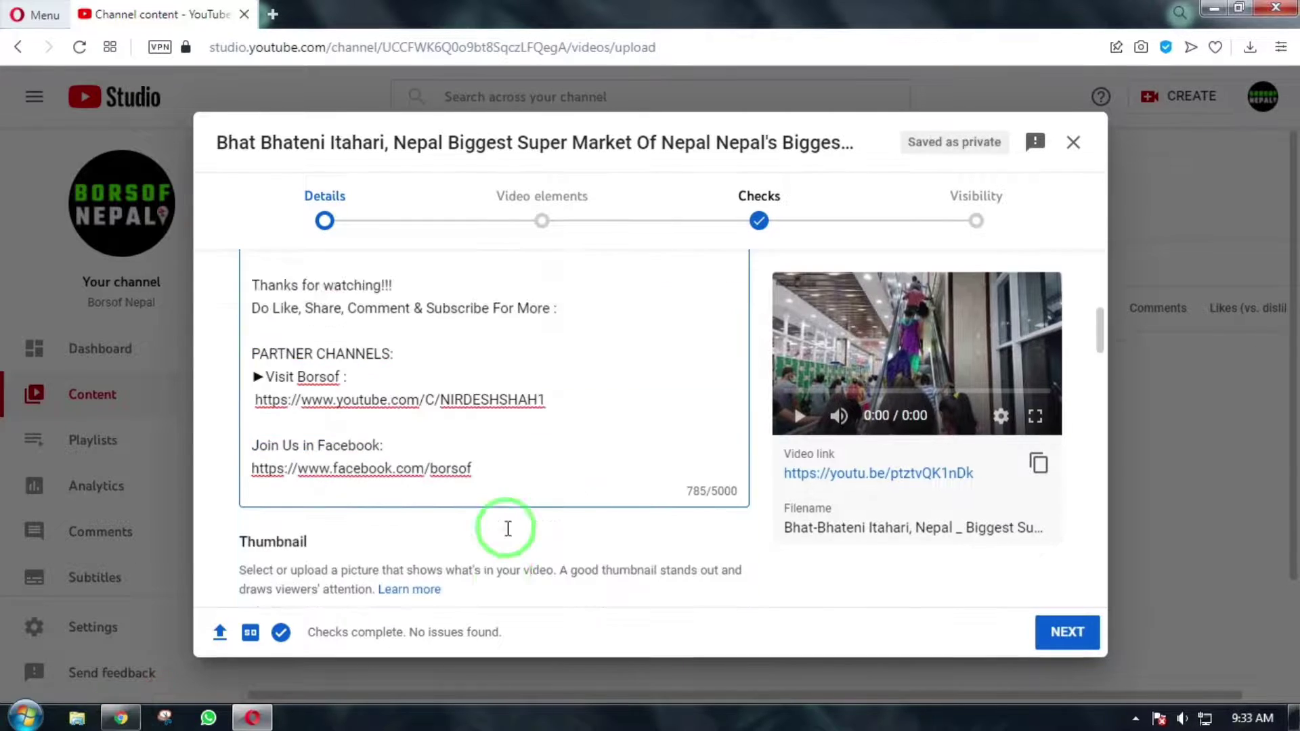
pyautogui.scroll(-1, 491, 522)
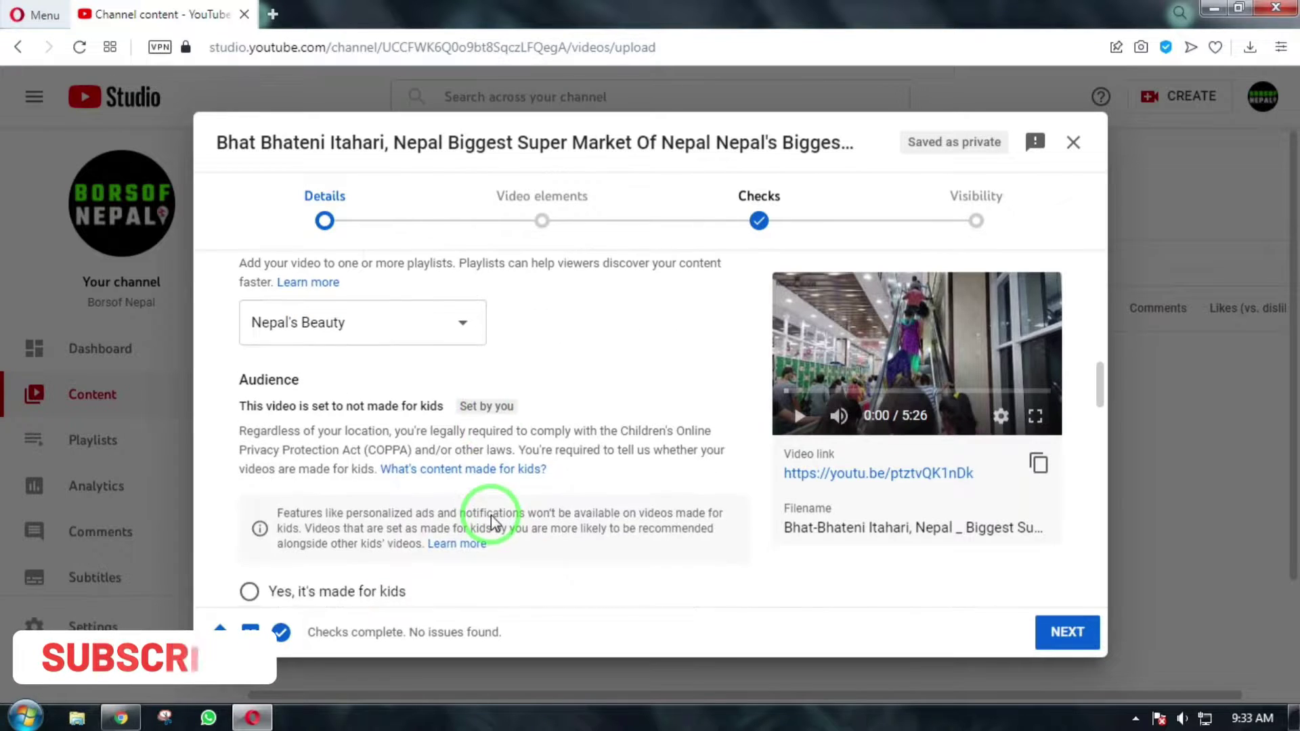
pyautogui.scroll(1, 488, 517)
pyautogui.click(297, 278)
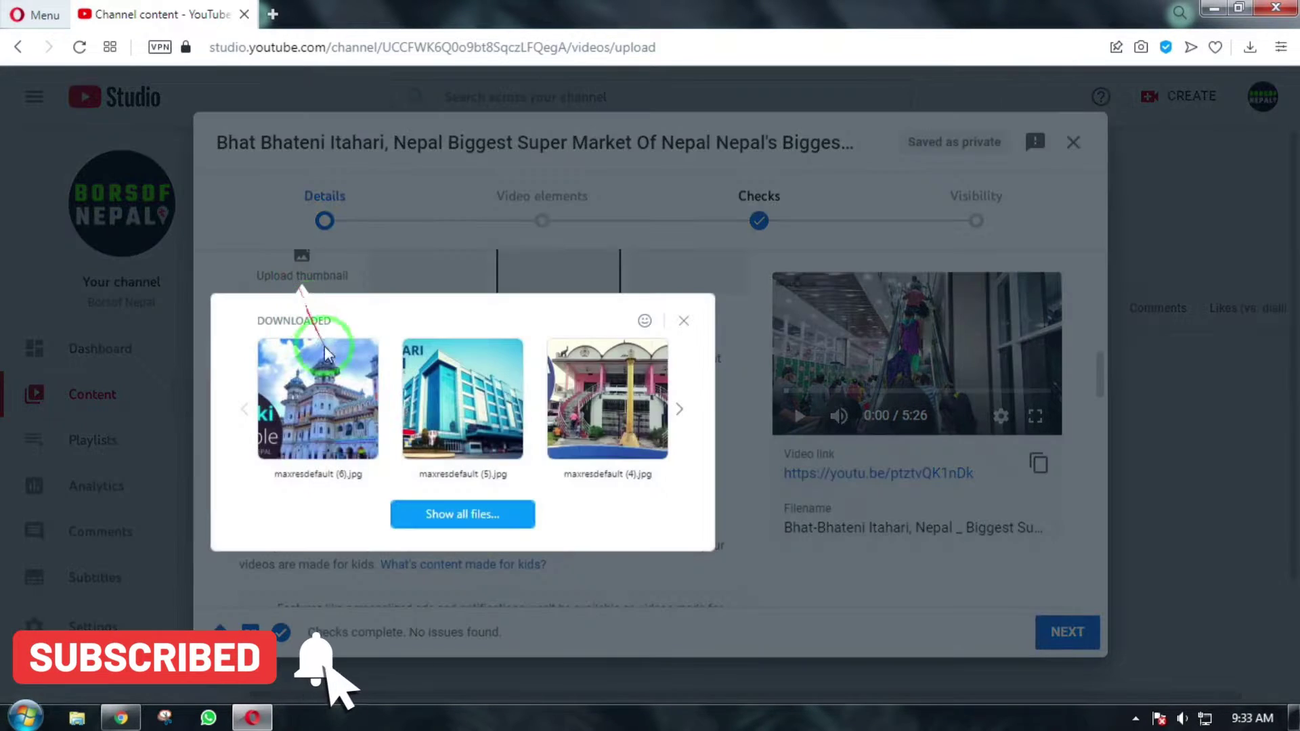
pyautogui.click(469, 448)
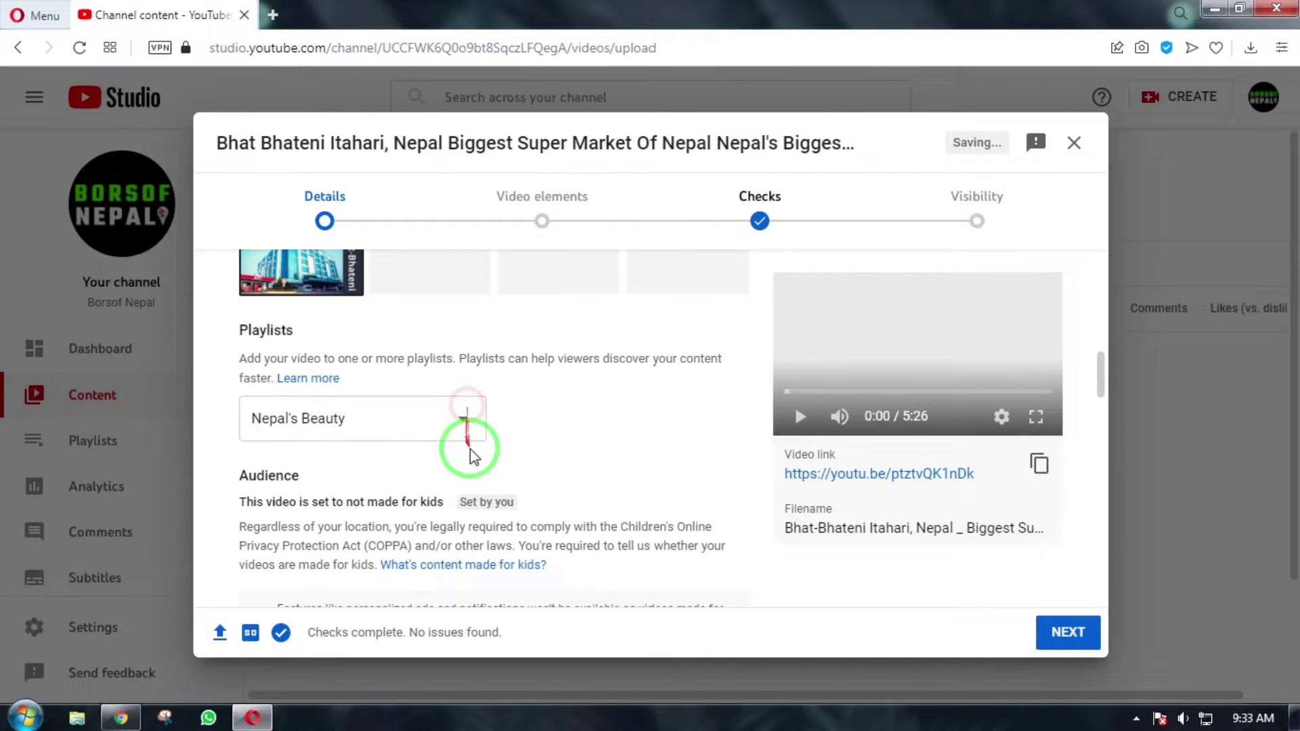
# Add the video tags Bhat-Bhateni Itahari, Nepal, Biggest Super Market Of Nepal, Nepal's Biggest Mall, BhatBhateni and bhatbhateni itahari
pyautogui.click(334, 534)
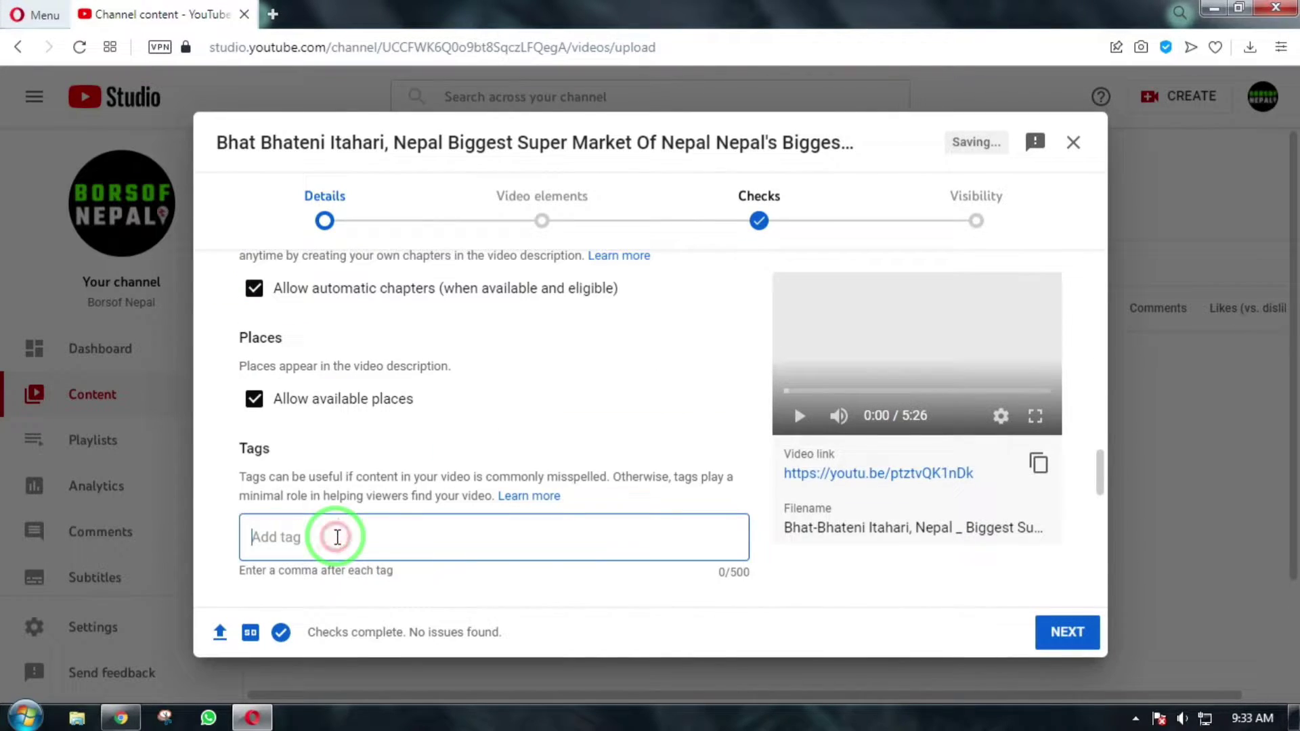
pyautogui.write("Bhat-Bhateni Itahari, Nepal, Biggest Super Market Of Nepal, Nepal's Biggest Mall, BhatBhateni, bhatbhateni itahari")
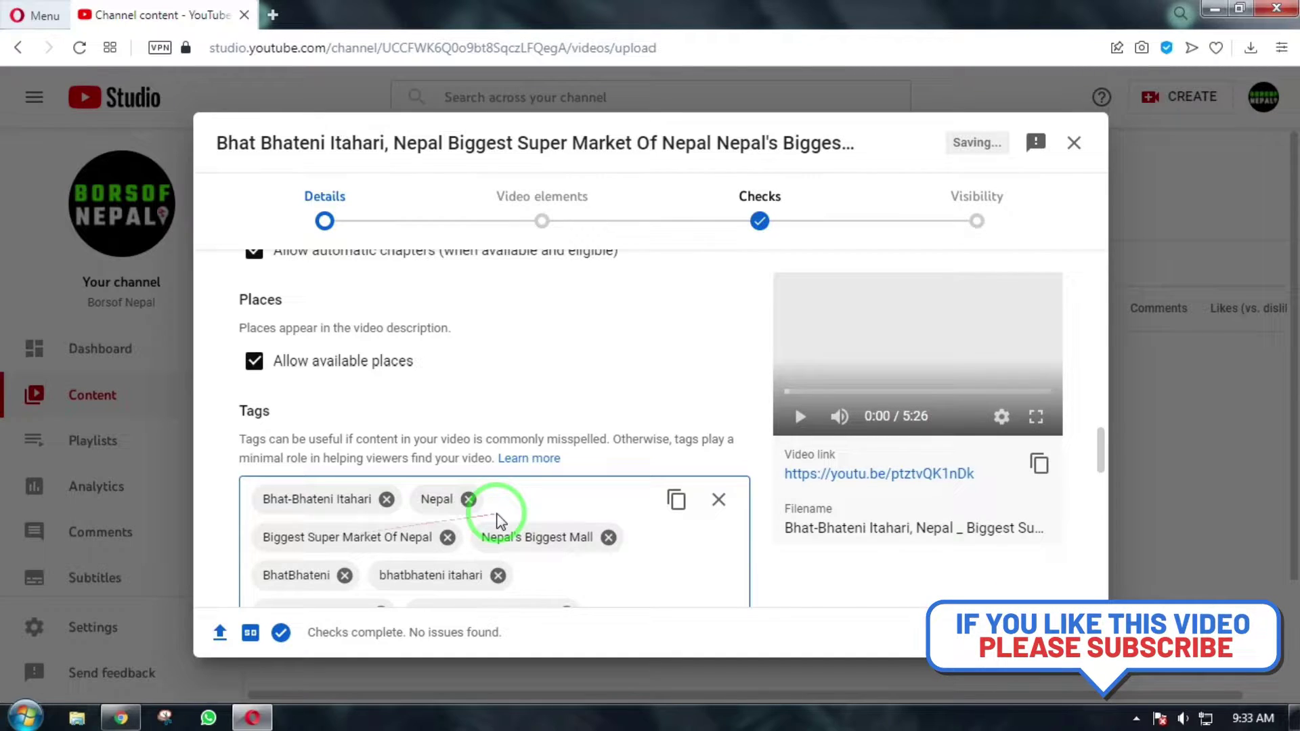
# Review the language, location, license, category and comment settings, and continue to the Video elements stage
pyautogui.scroll(-5, 498, 520)
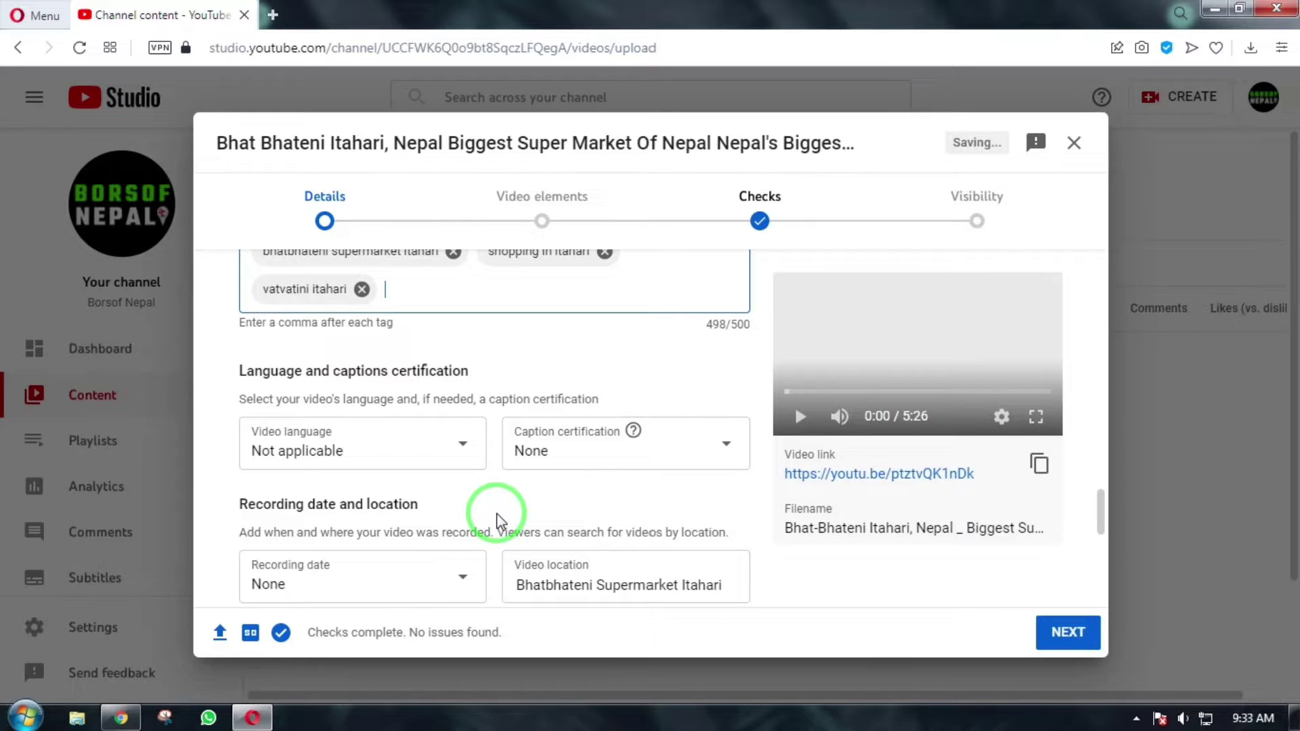
pyautogui.scroll(-4, 499, 521)
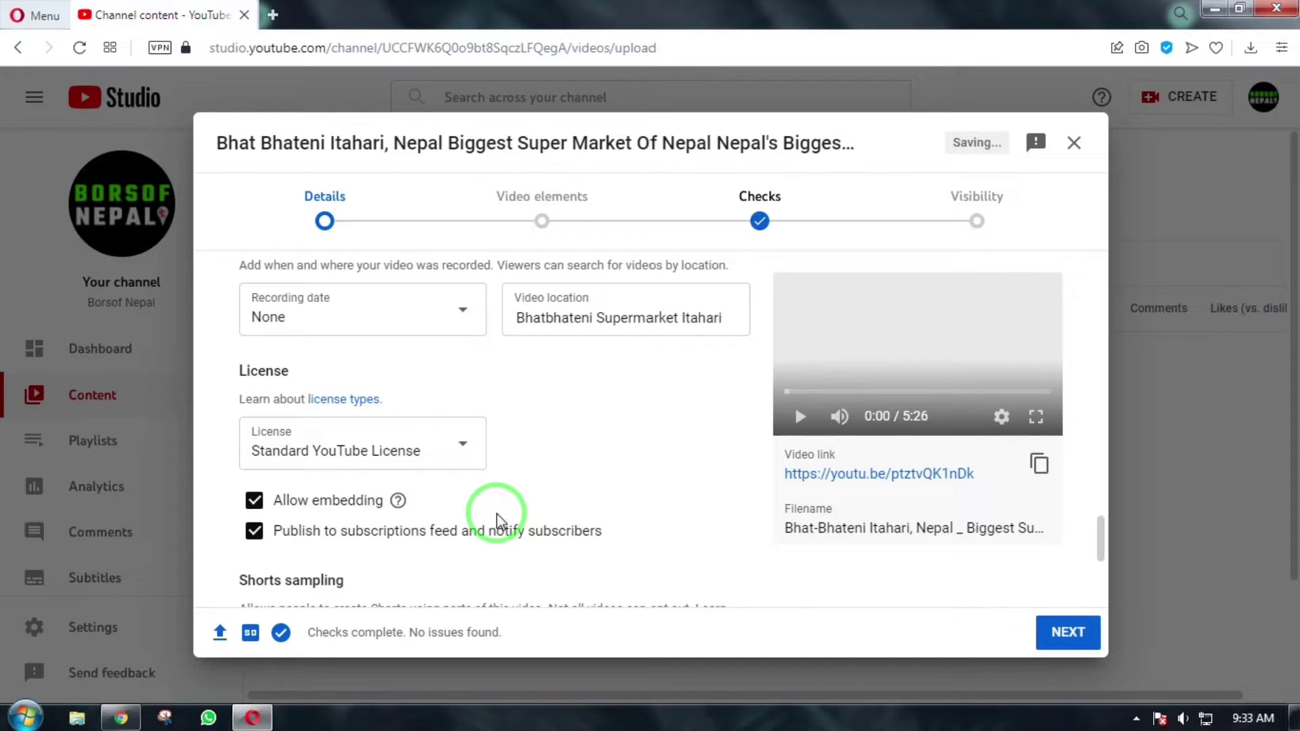
pyautogui.scroll(-5, 498, 521)
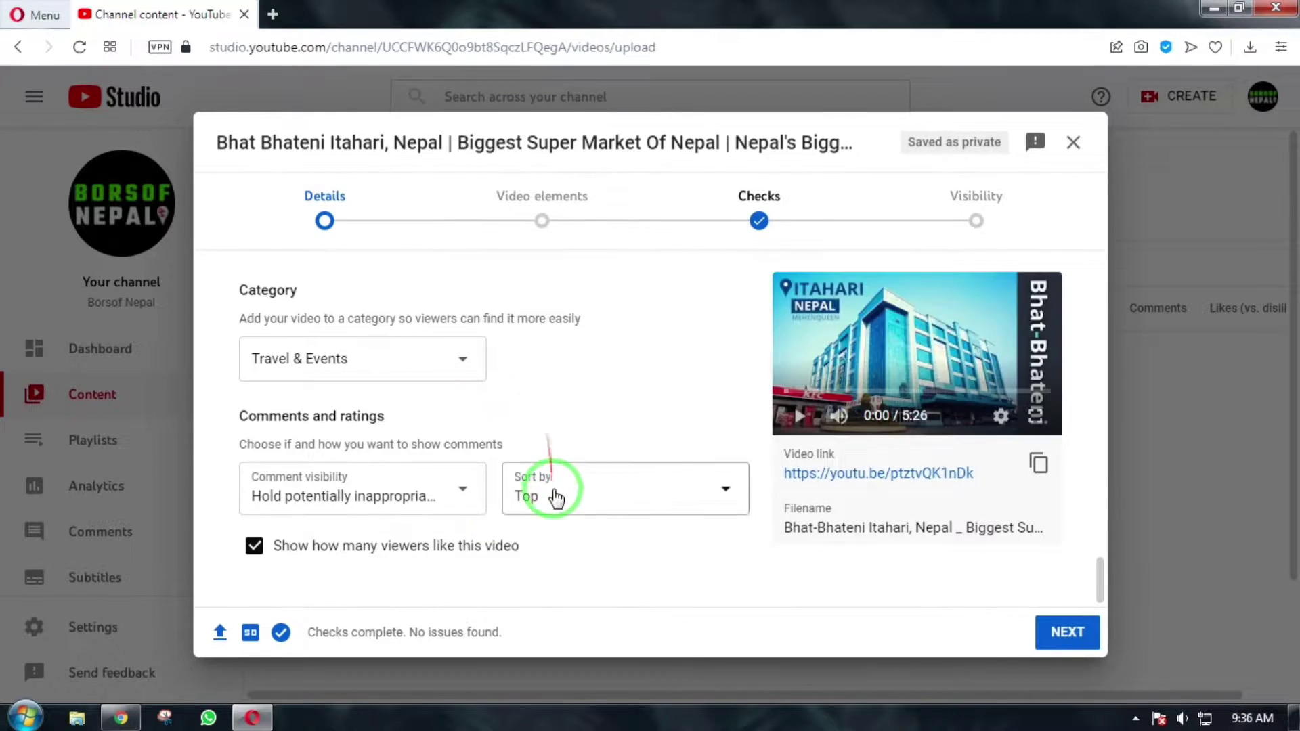
pyautogui.scroll(5, 725, 542)
pyautogui.scroll(15, 729, 545)
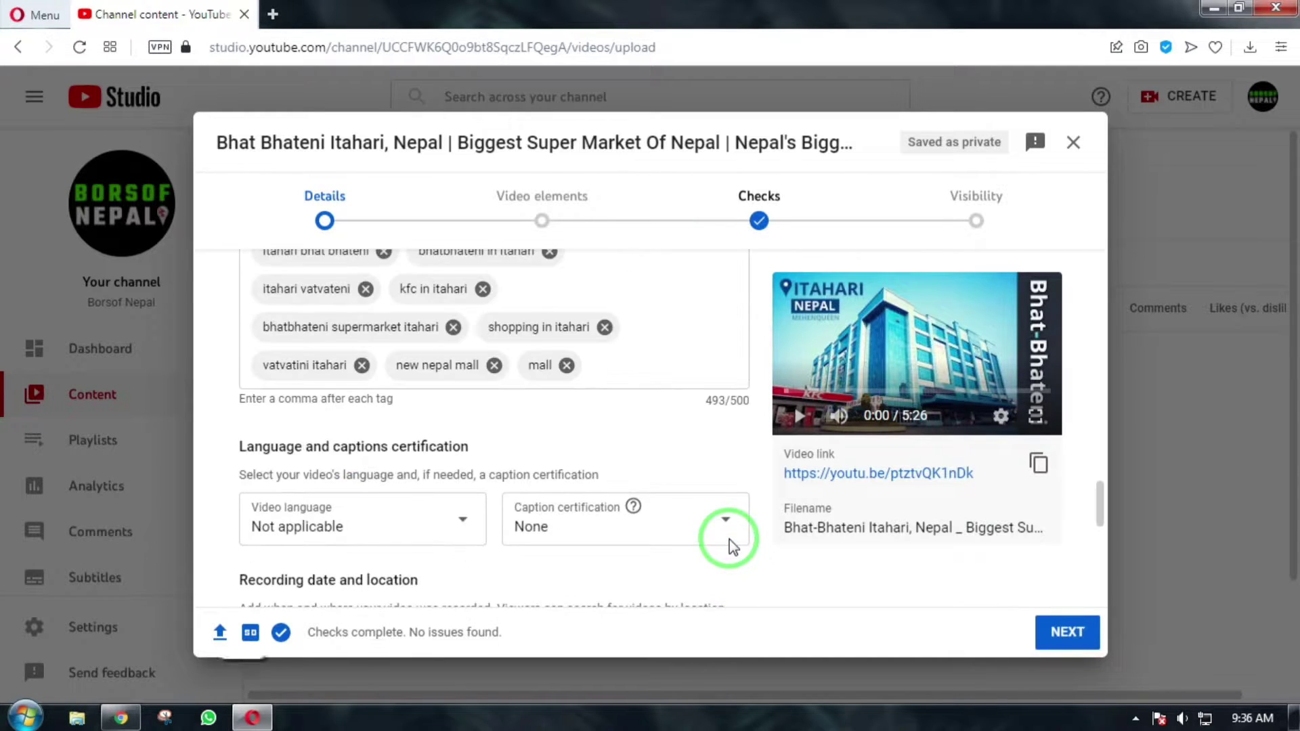
pyautogui.scroll(5, 730, 541)
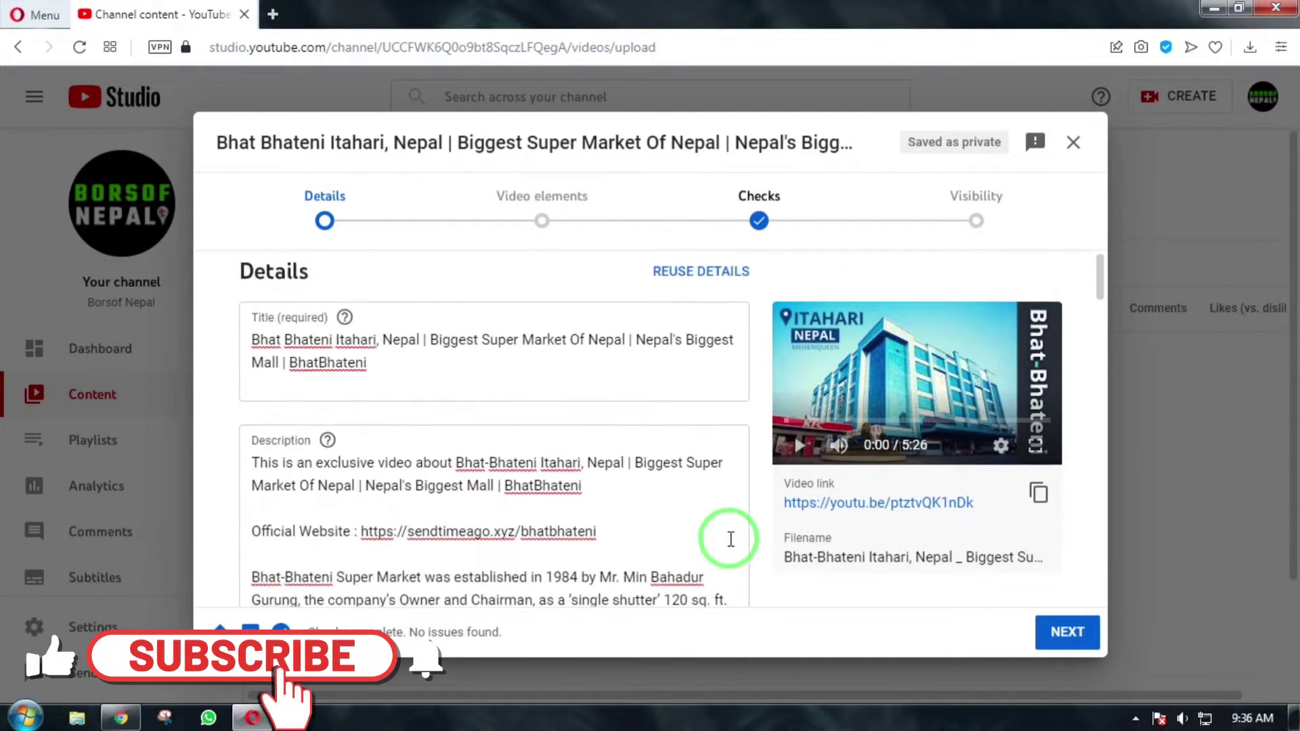
pyautogui.click(1057, 633)
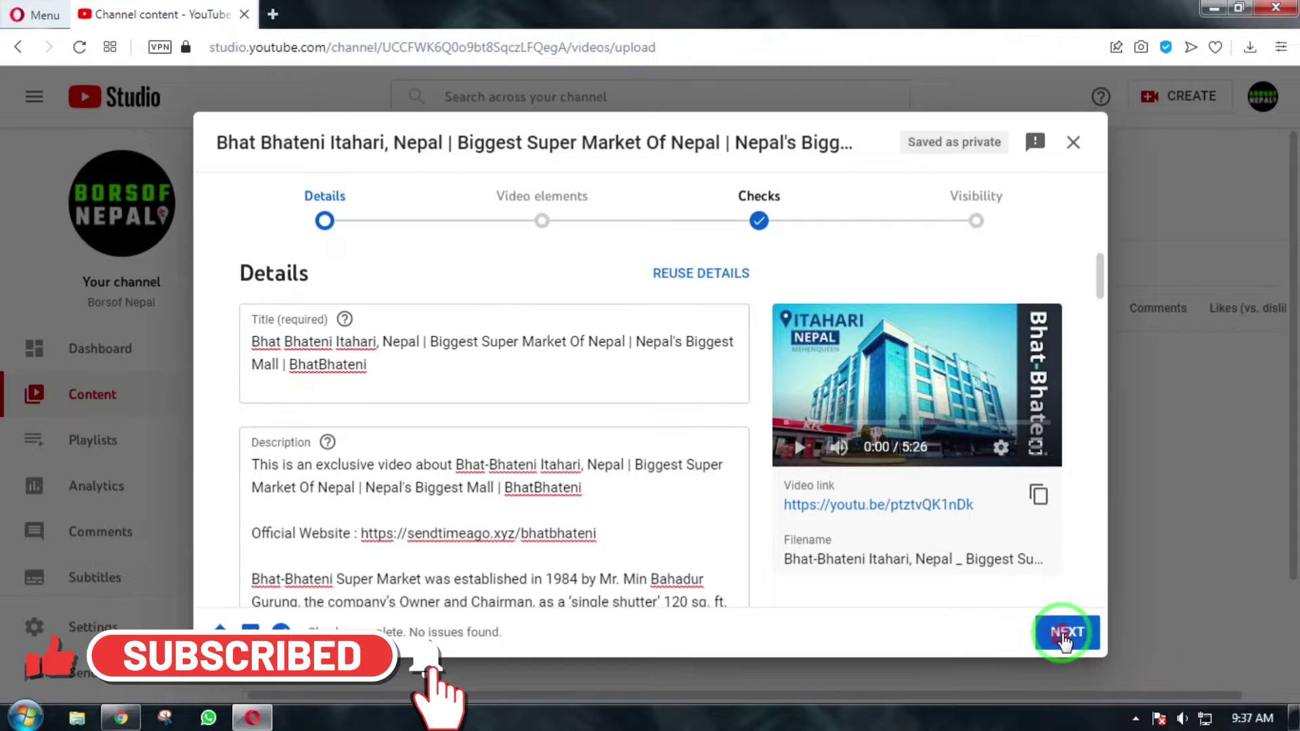
pyautogui.click(1063, 633)
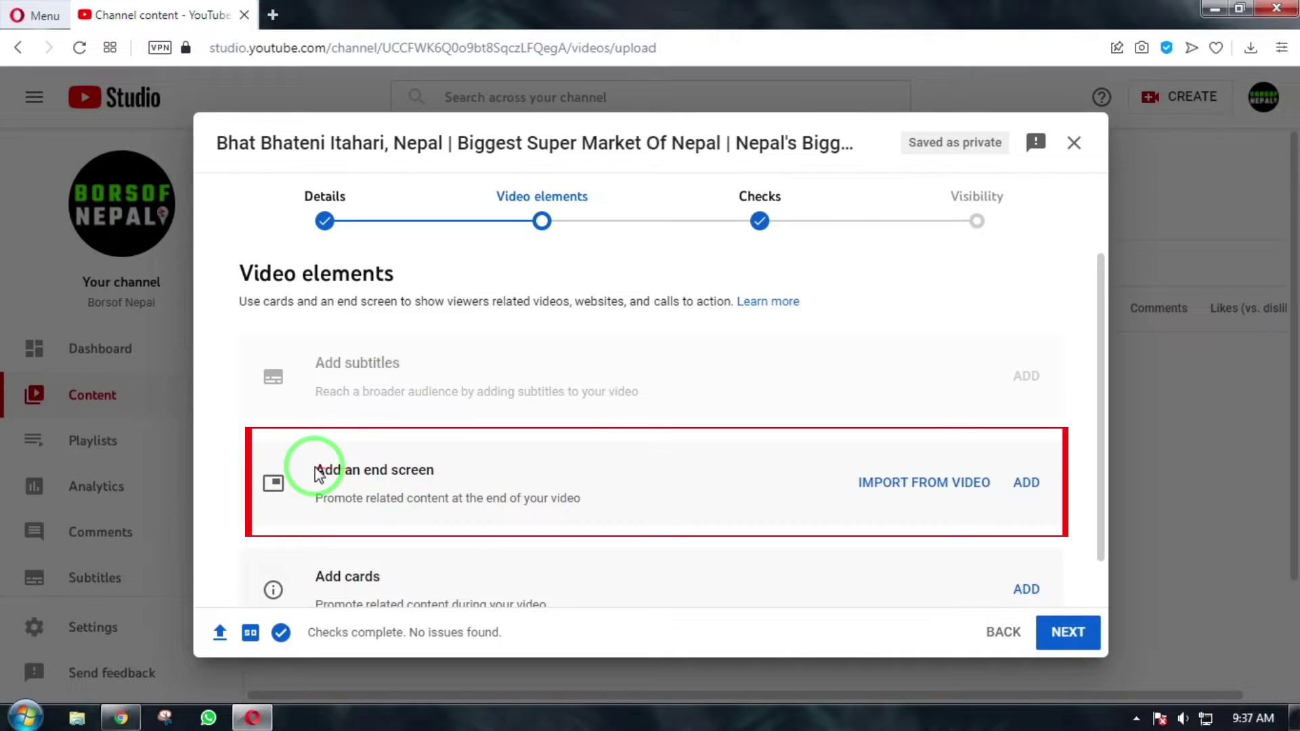
# Add a two-video end screen with Best for viewer and Most recent upload, align the latter to the frame's right edge, and save it
pyautogui.moveTo(318, 474); pyautogui.dragTo(437, 467)
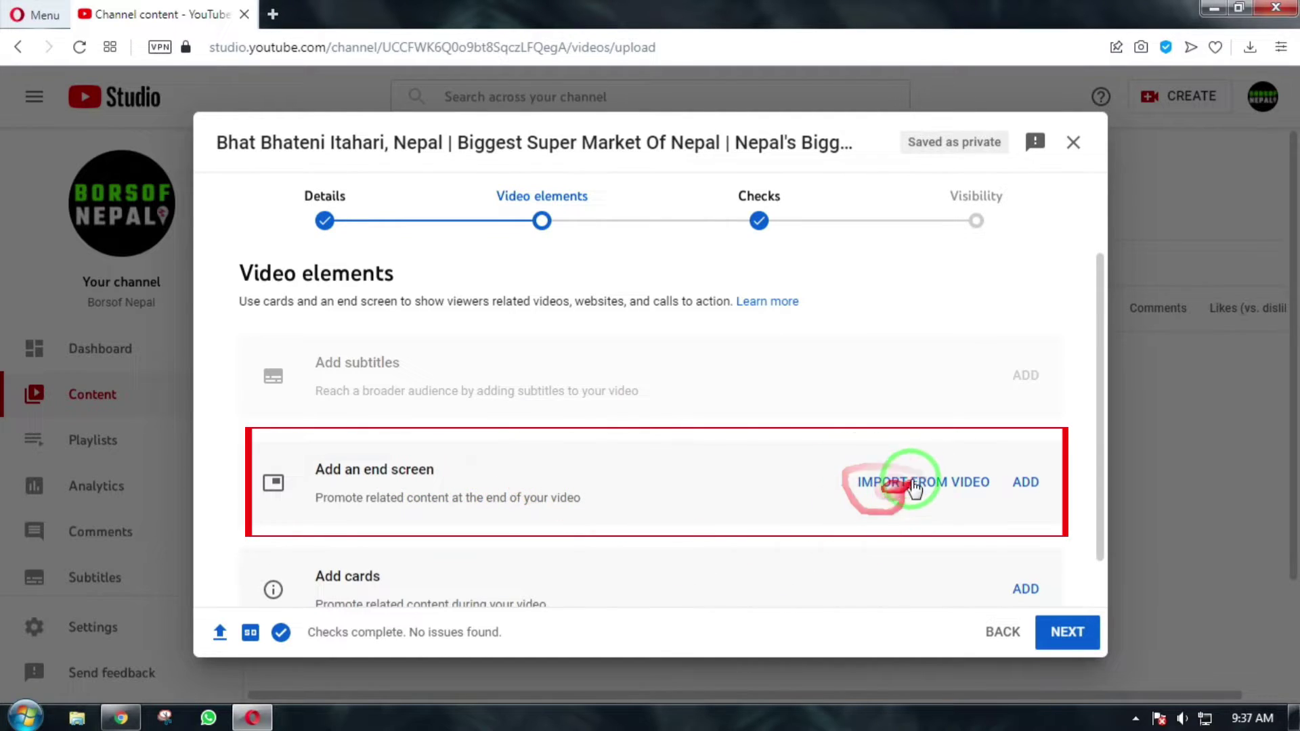
pyautogui.click(876, 482)
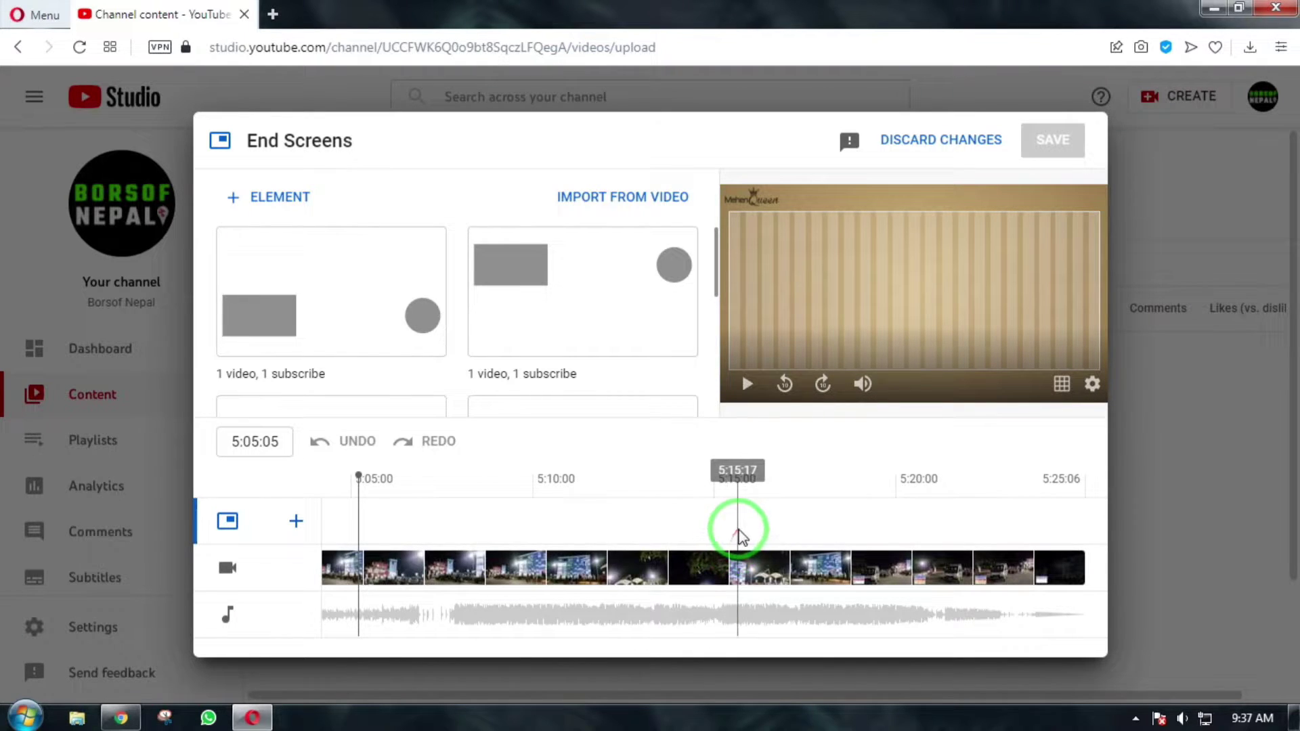
pyautogui.click(487, 478)
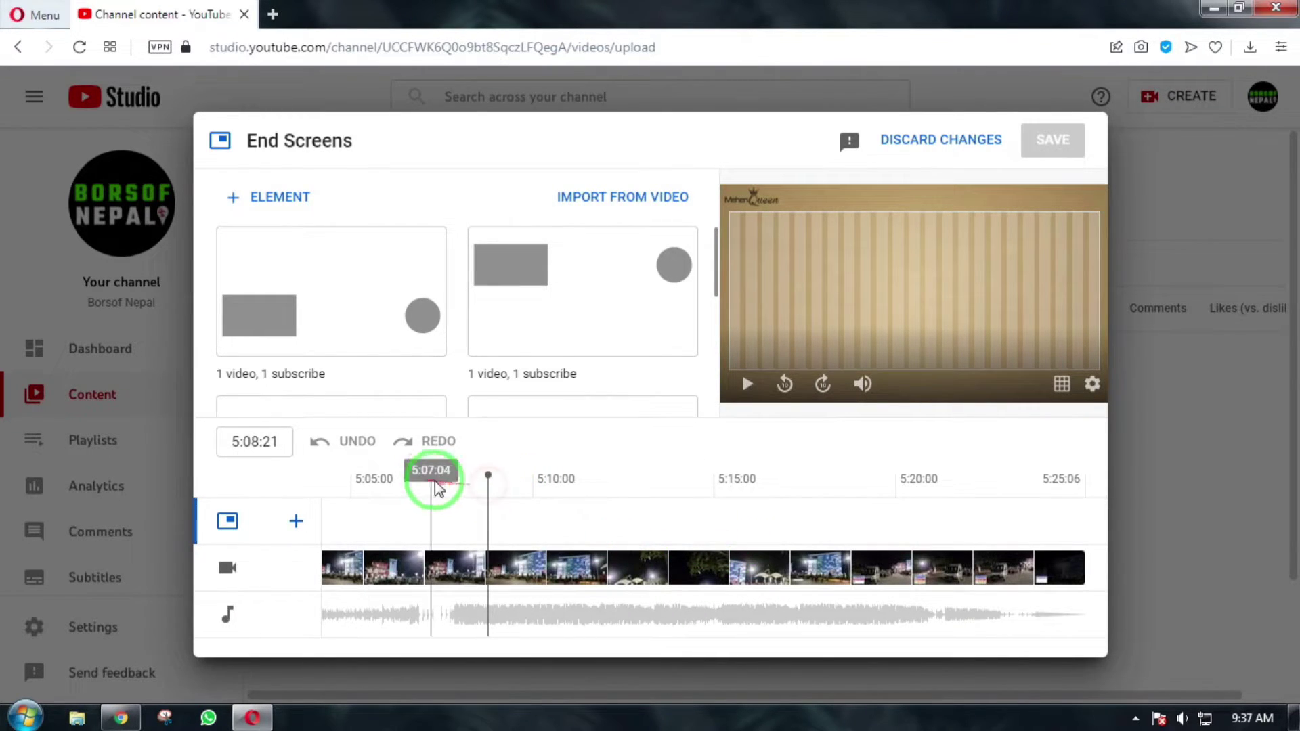
pyautogui.moveTo(419, 478); pyautogui.dragTo(291, 478)
pyautogui.click(548, 322)
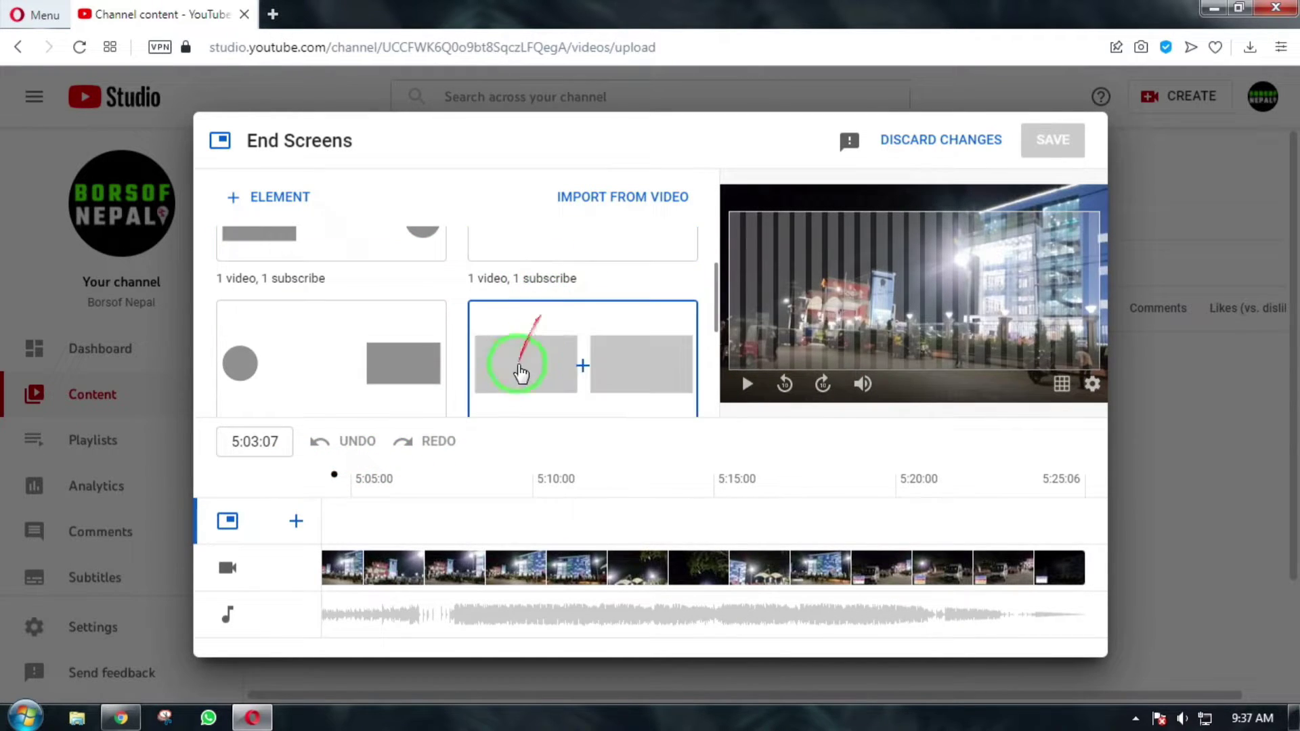
pyautogui.click(587, 369)
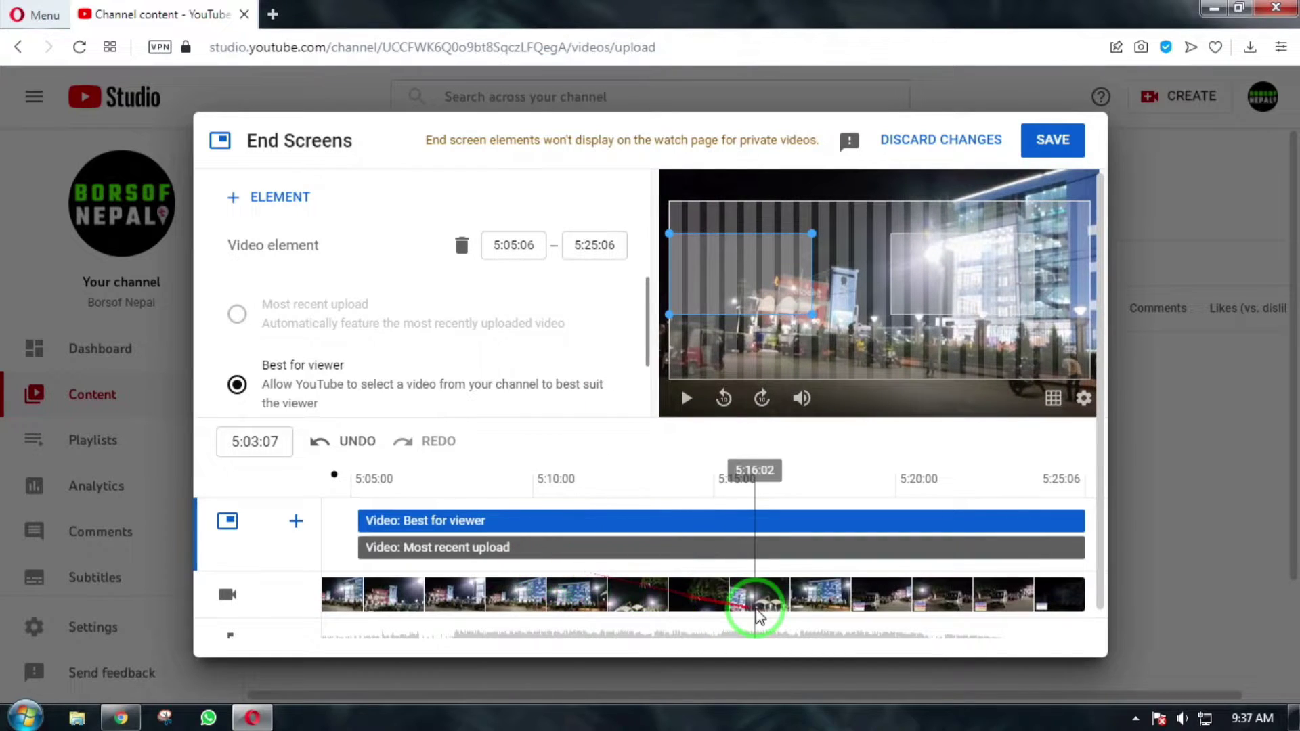
pyautogui.moveTo(987, 315); pyautogui.dragTo(1060, 269)
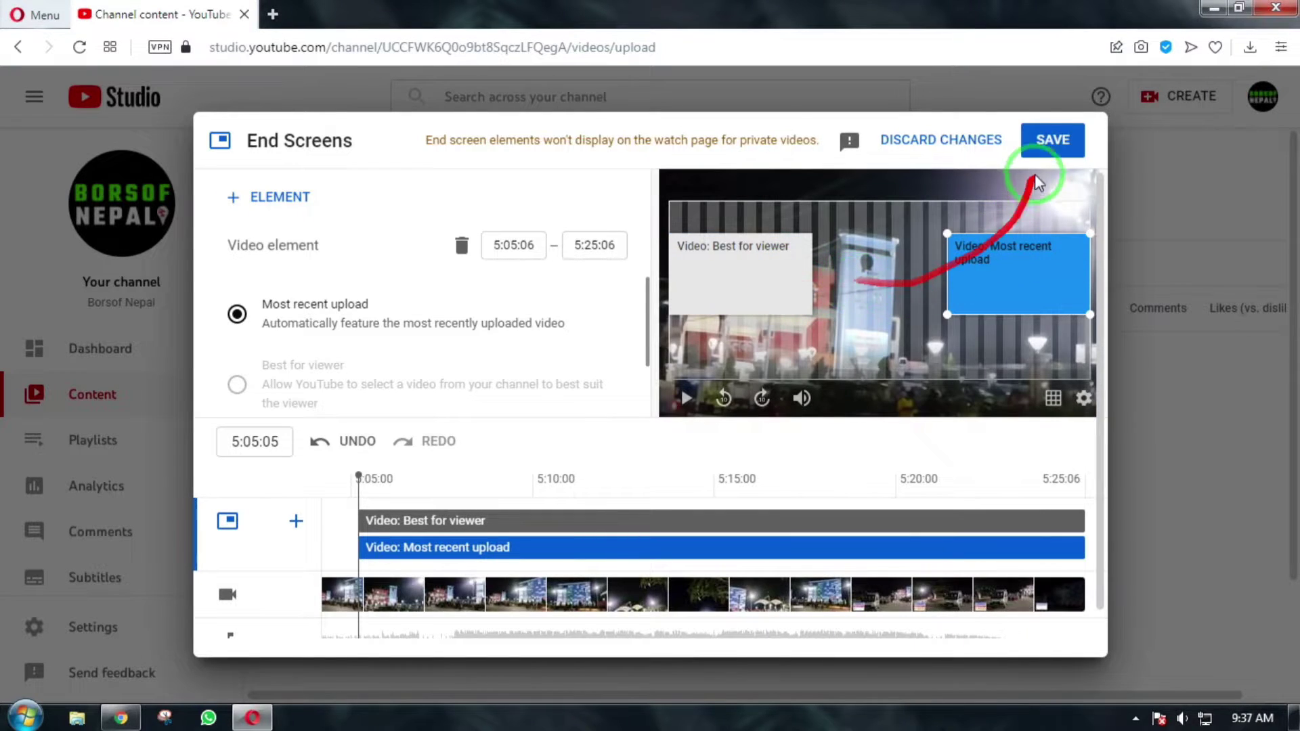
pyautogui.click(1039, 143)
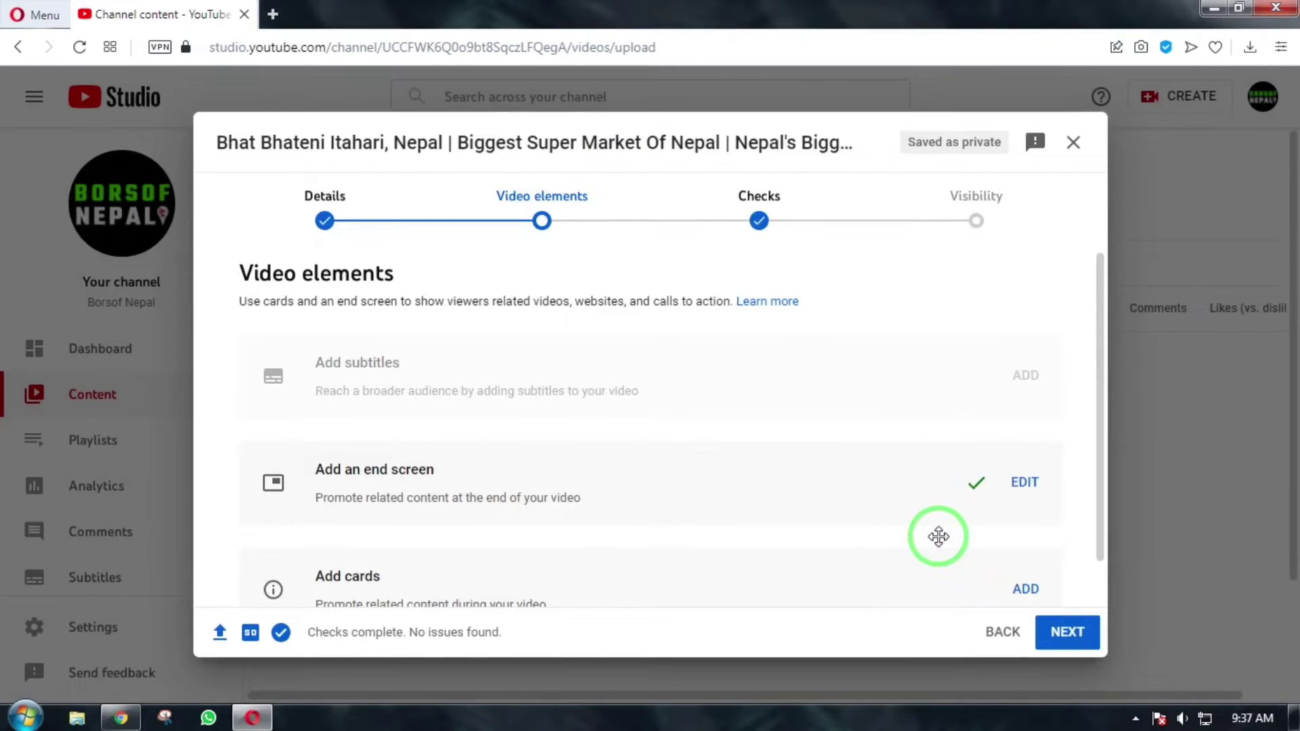
# Add a video card at 0:29:07 and a second card at 4:09:24 with message "Checkout Our Other Channel!" and teaser "Learn & Explore", and save
pyautogui.click(1025, 589)
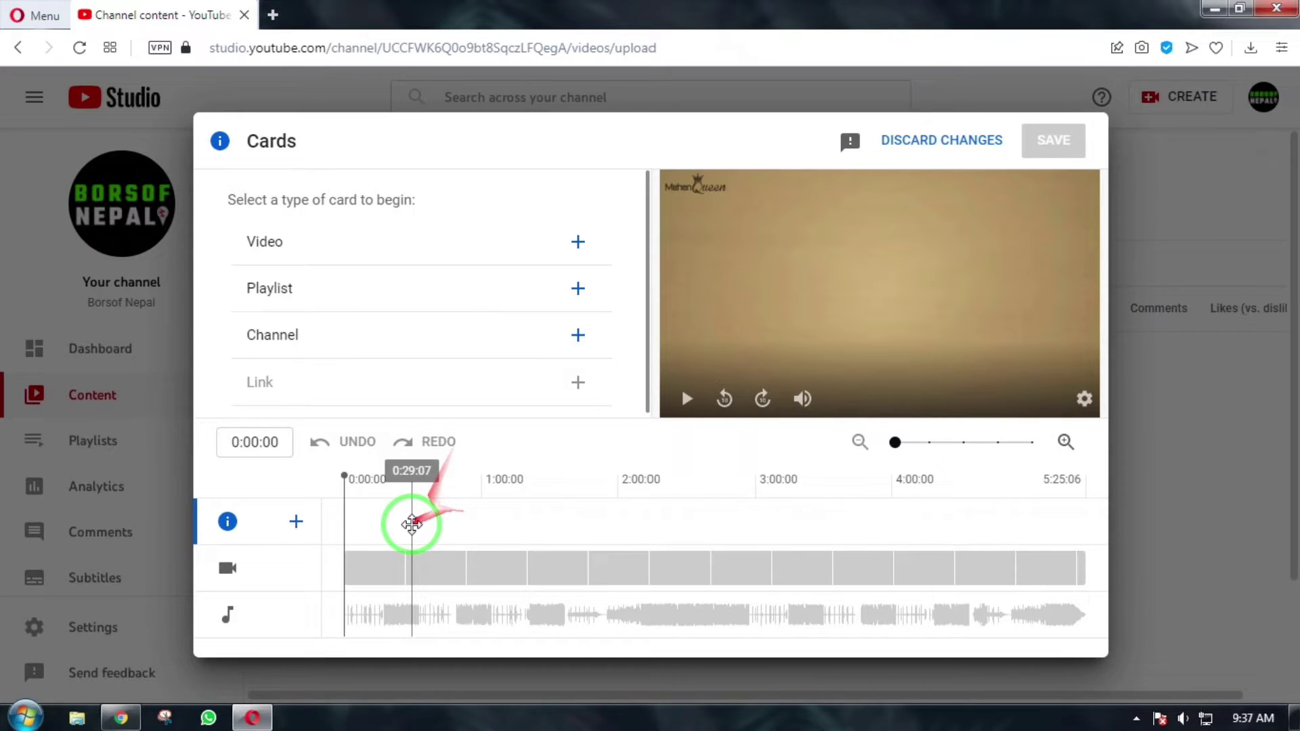
pyautogui.click(412, 524)
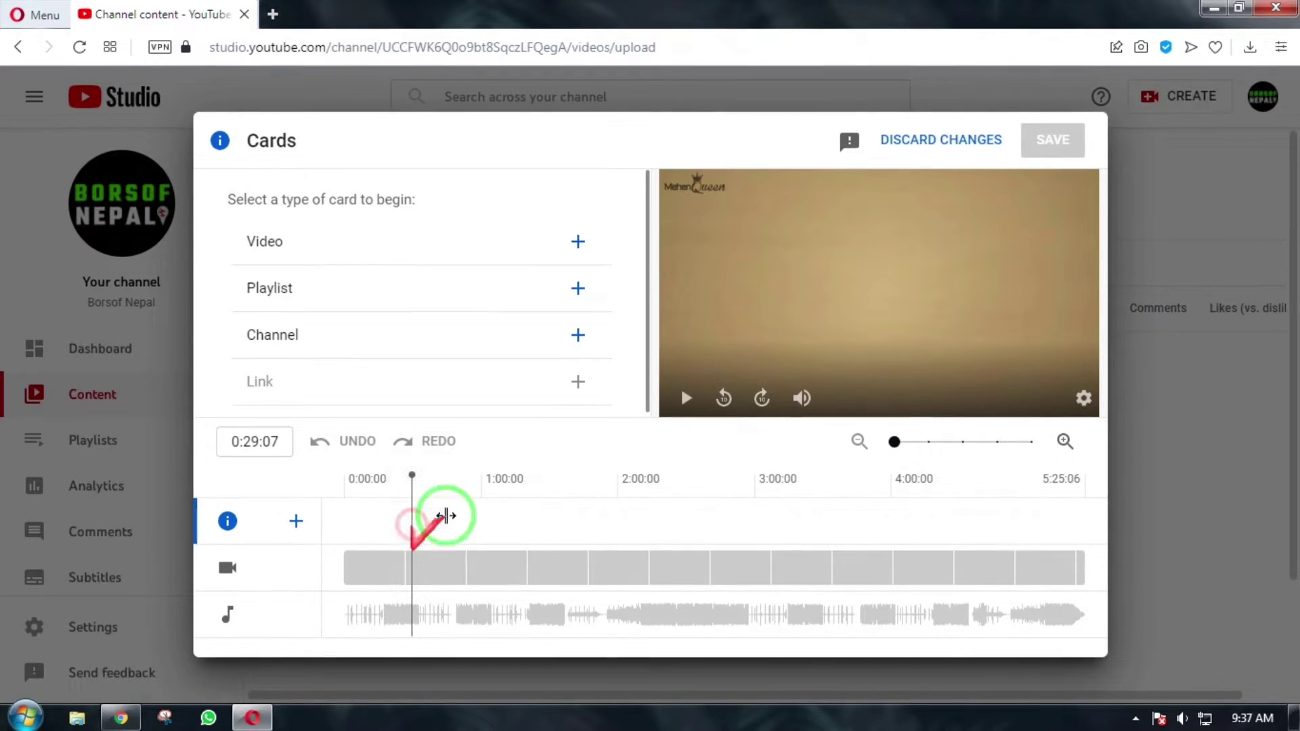
pyautogui.click(324, 251)
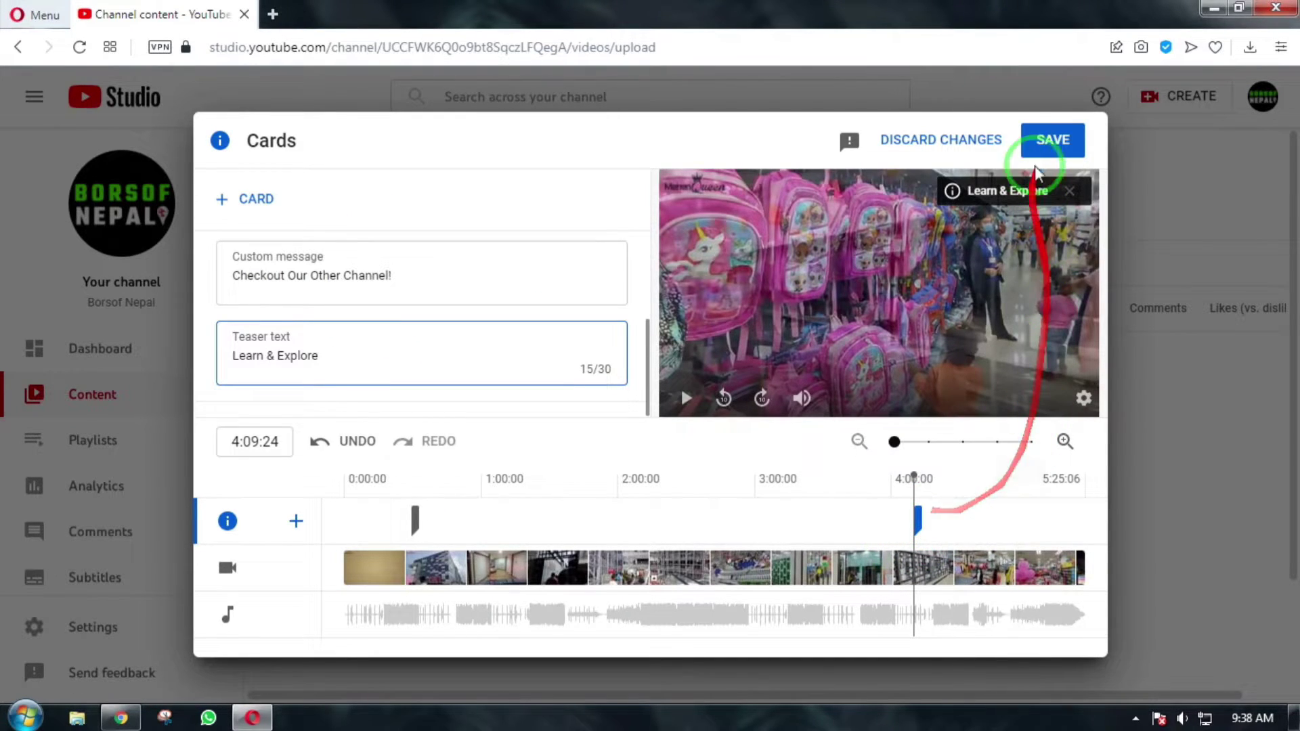
pyautogui.click(1051, 139)
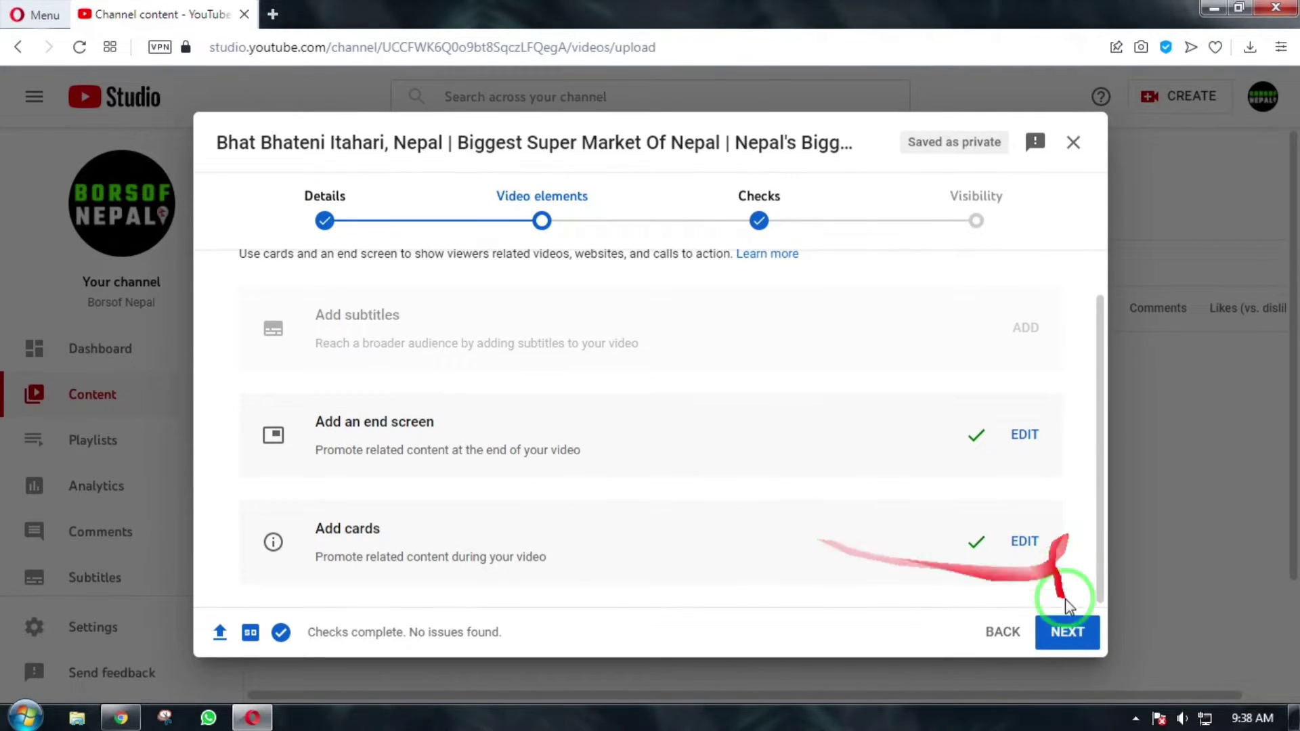
# Continue to the Checks stage, dismiss the introductory notice, and examine the status of the copyright checks
pyautogui.click(1066, 627)
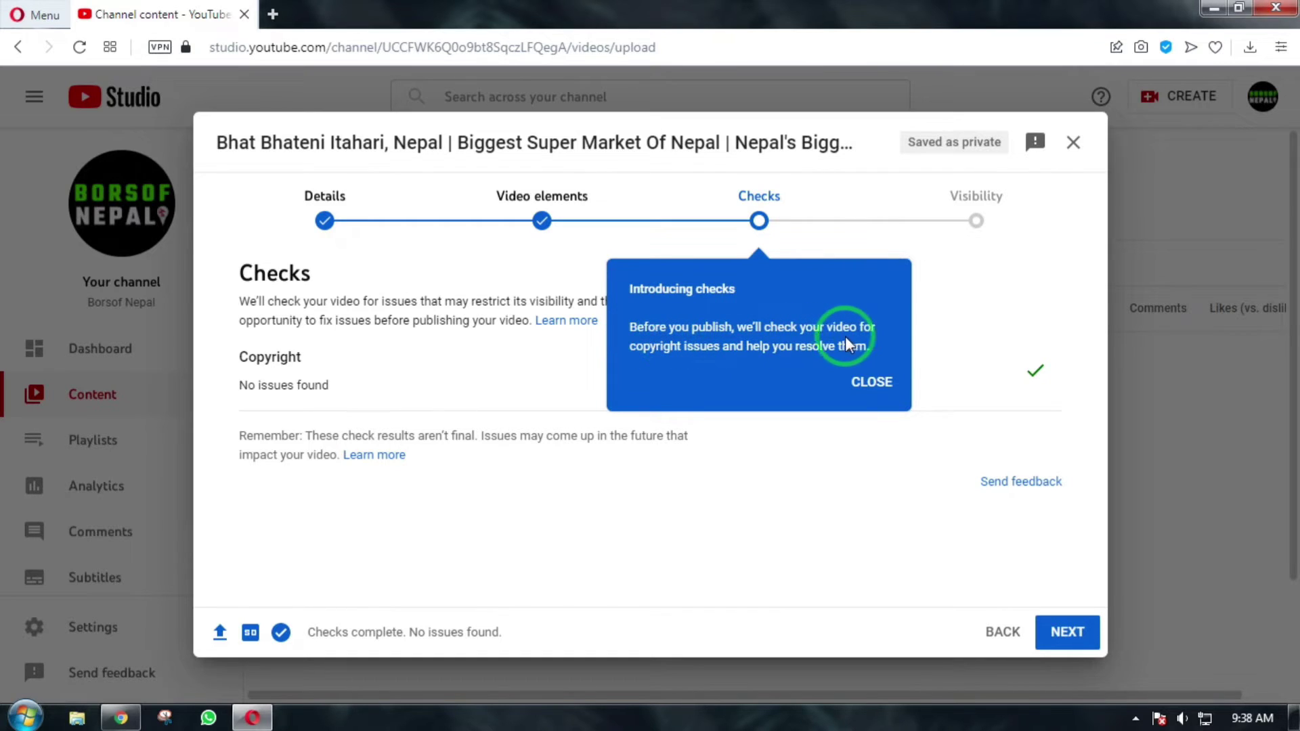
pyautogui.click(863, 384)
pyautogui.moveTo(305, 632); pyautogui.dragTo(510, 640)
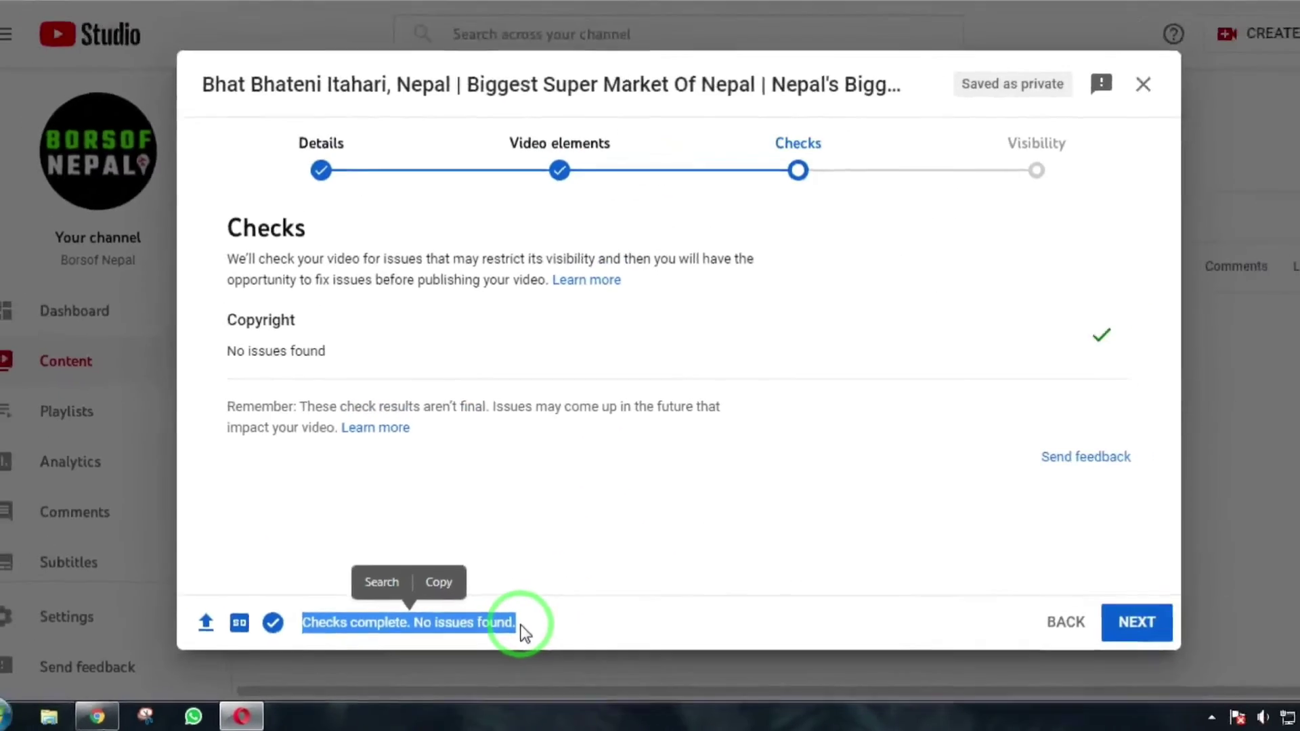
# Clear the highlighted check result text and continue from the Checks stage to the Visibility stage
pyautogui.click(593, 501)
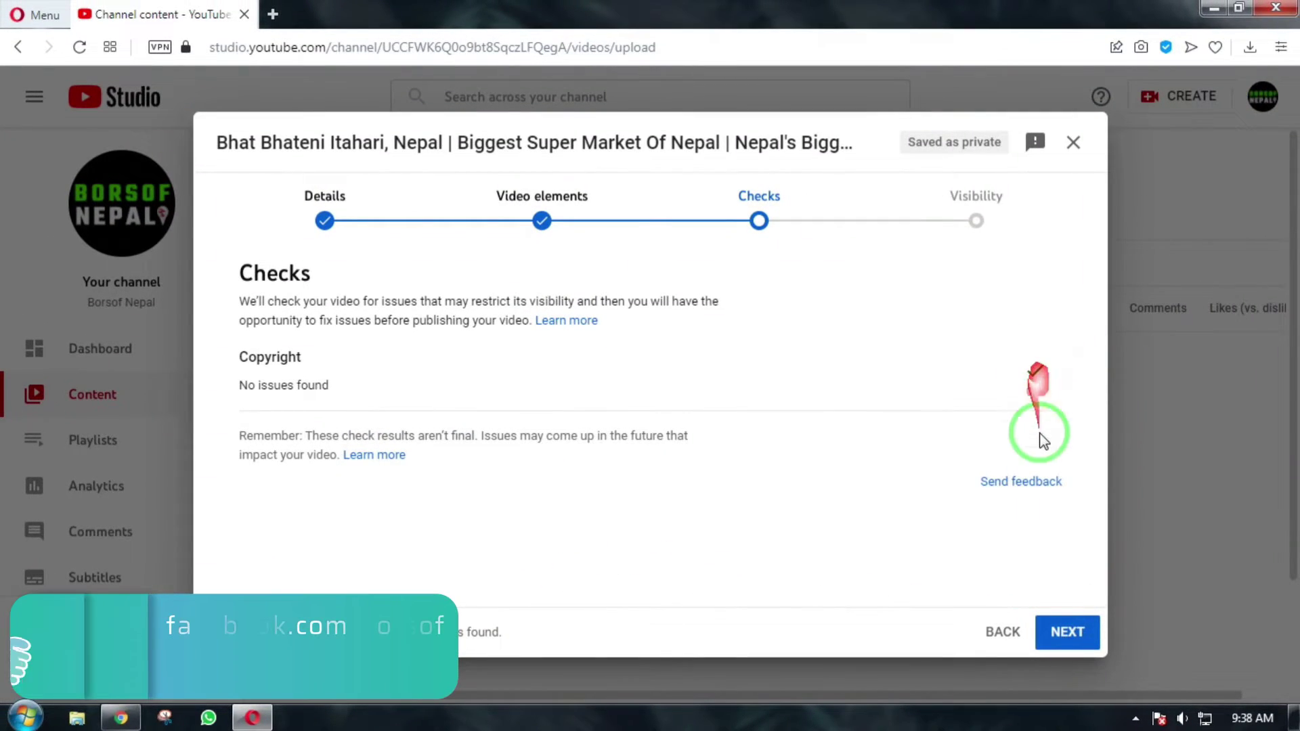
pyautogui.click(1067, 632)
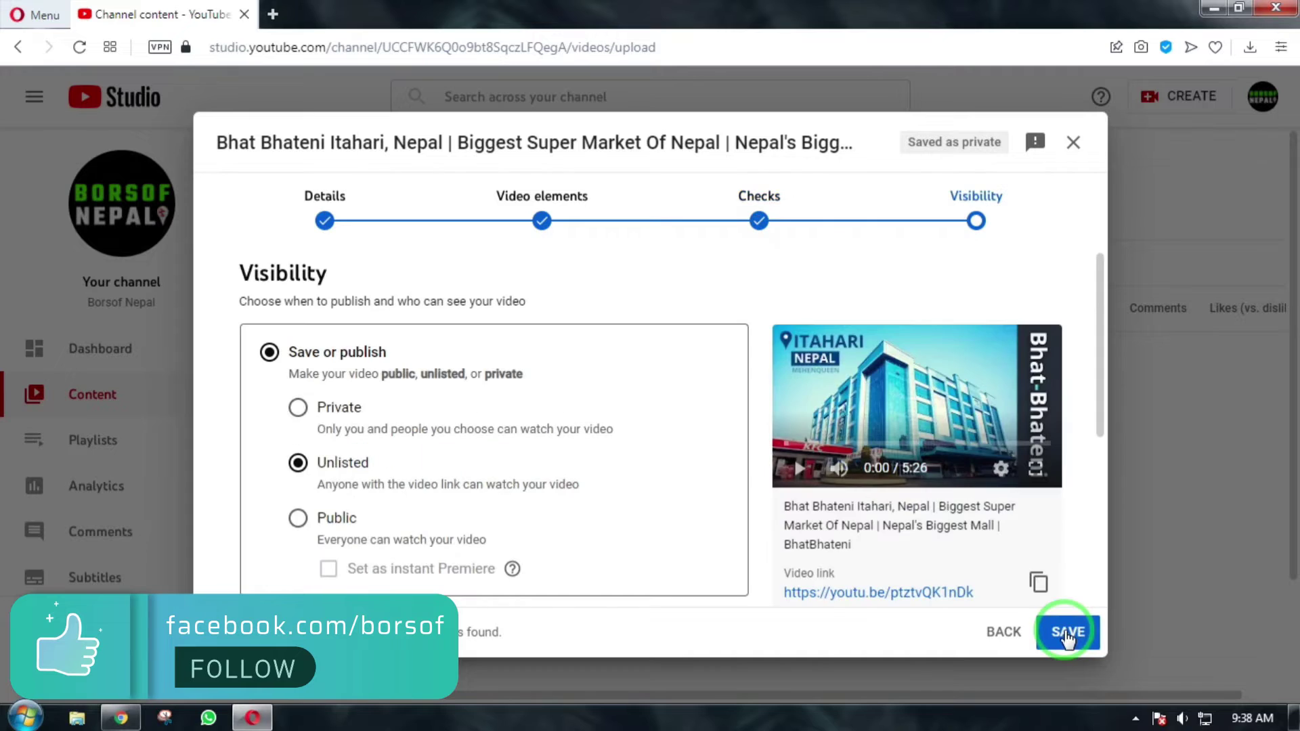
# Try the Public and Private visibility options, and switch the instant Premiere setting for Public on and off
pyautogui.click(319, 520)
pyautogui.click(332, 409)
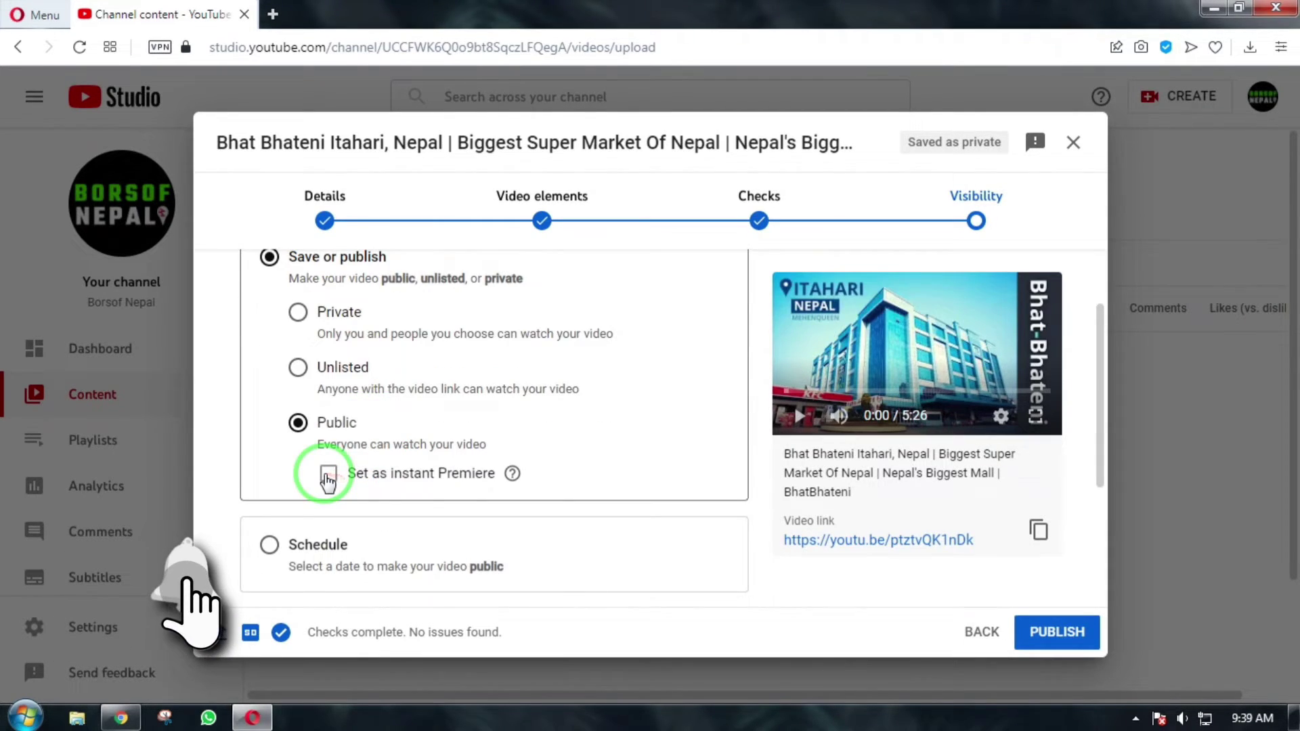
pyautogui.click(327, 475)
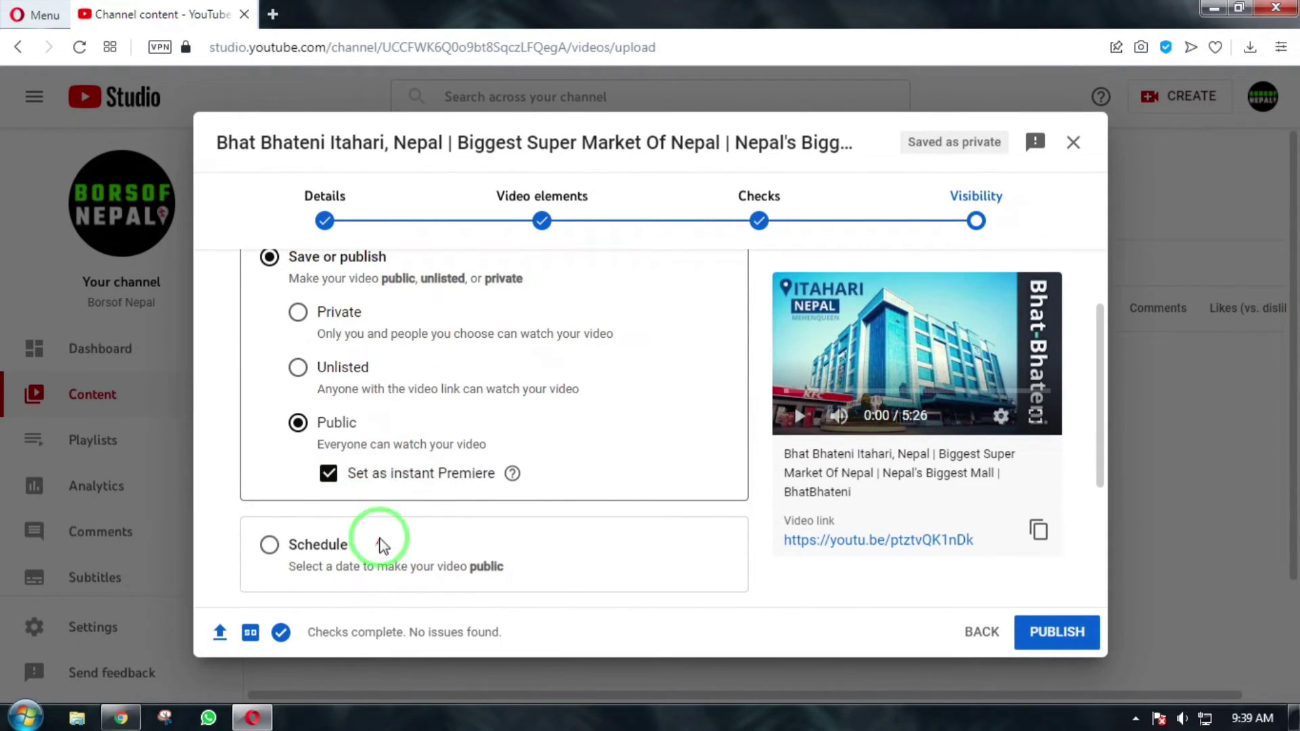
pyautogui.click(328, 473)
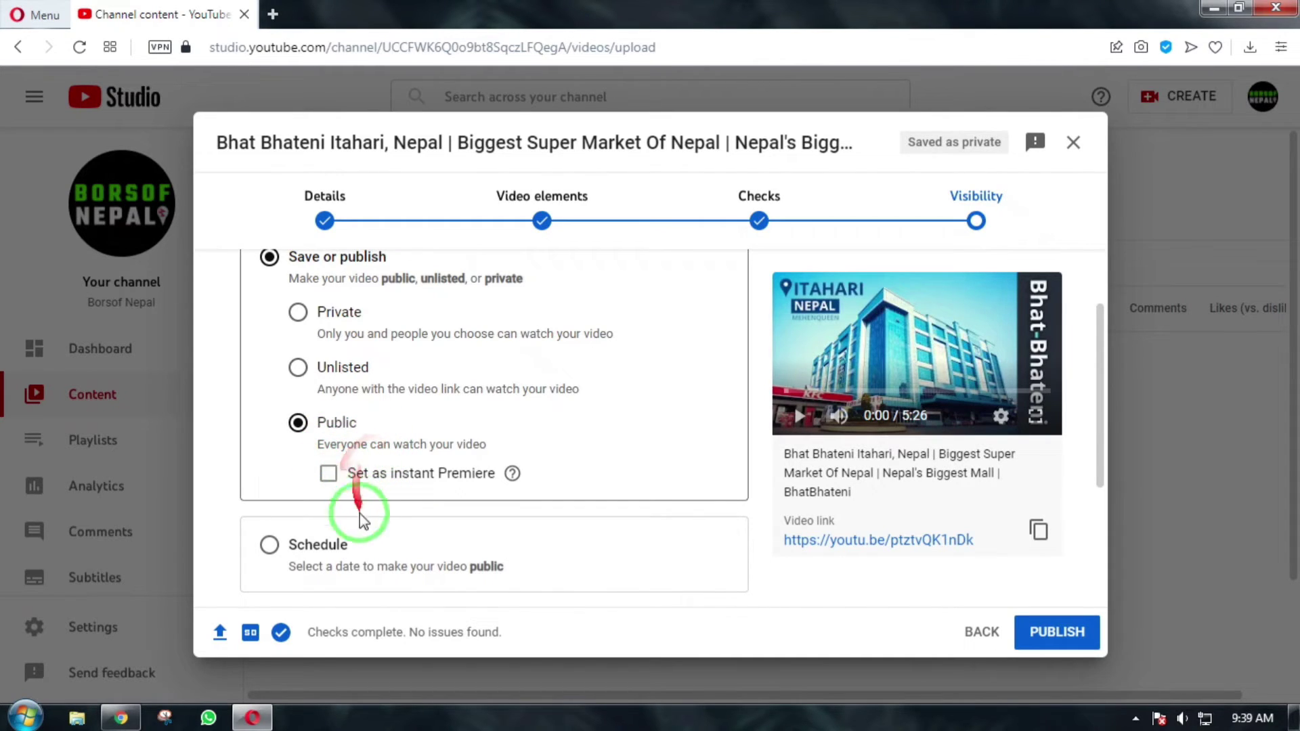
# Try scheduling the video's release for Mar 17, 2022, and browse the available publishing times
pyautogui.click(270, 545)
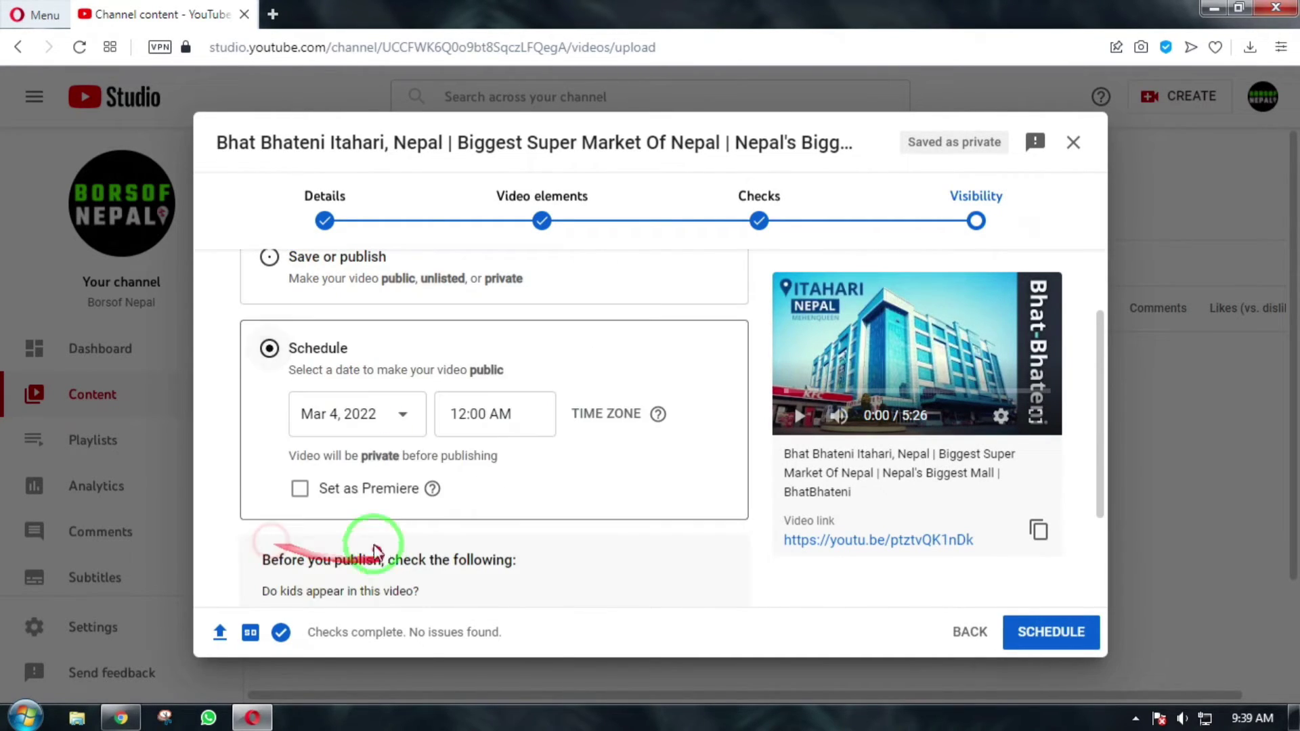
pyautogui.click(331, 423)
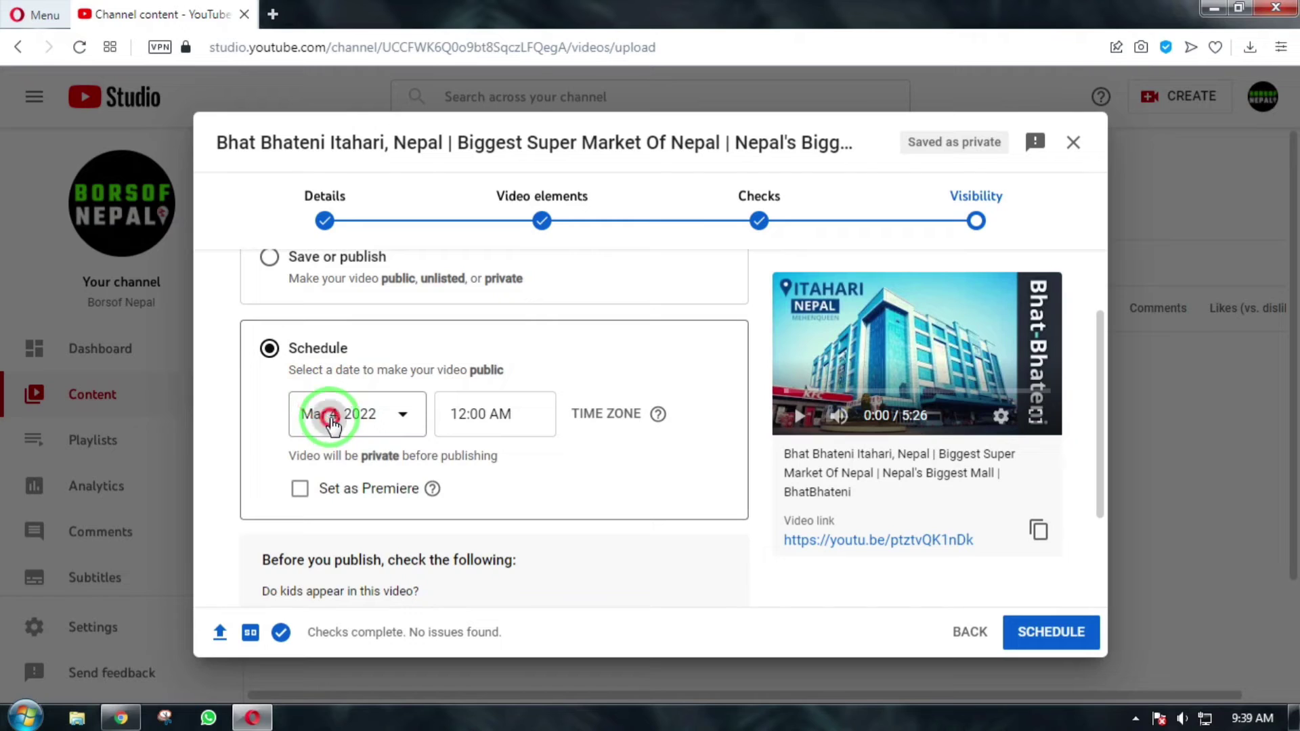
pyautogui.click(450, 264)
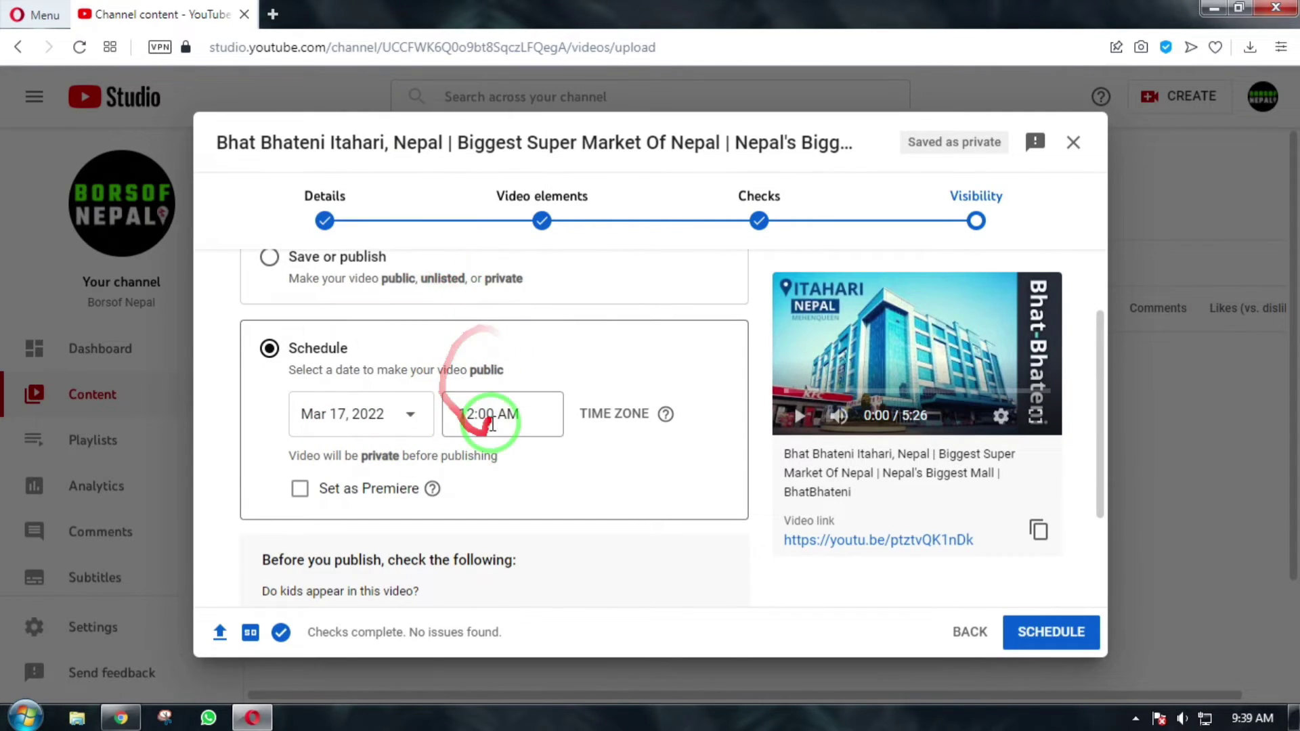
pyautogui.click(518, 414)
pyautogui.scroll(-4, 532, 329)
pyautogui.scroll(-4, 531, 330)
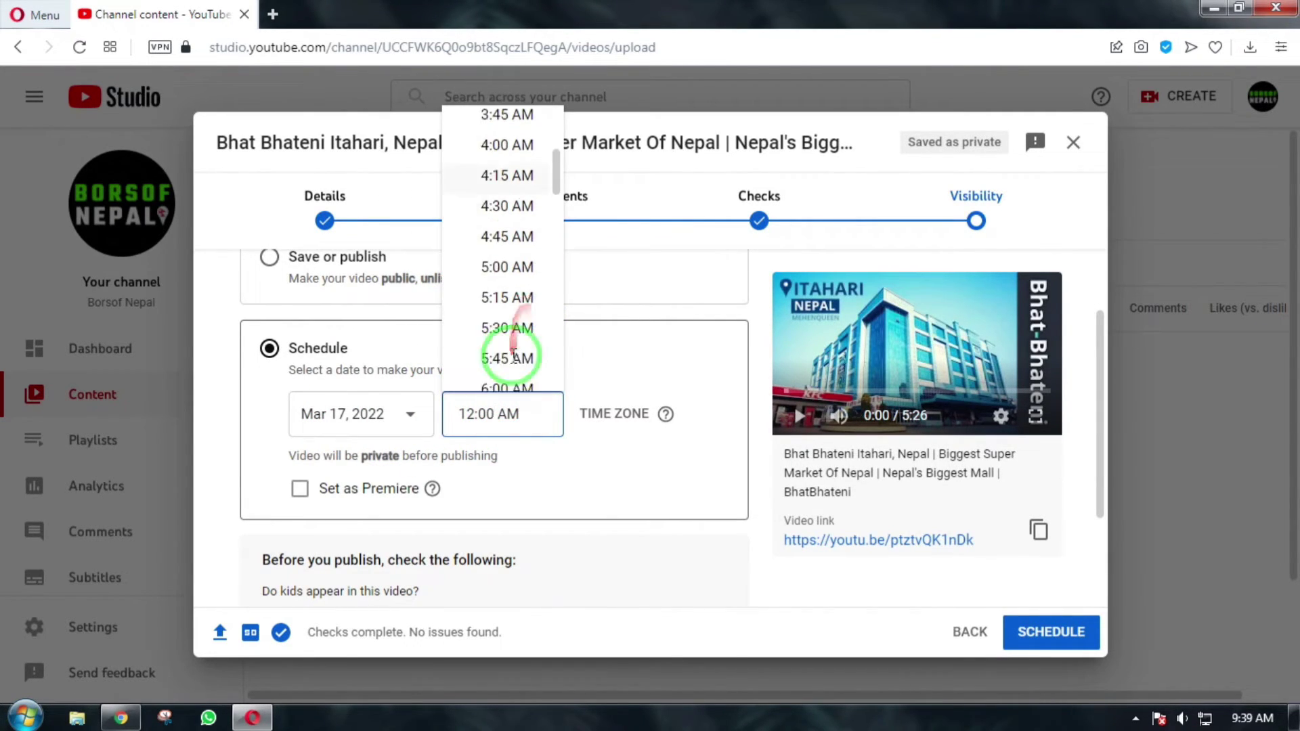
pyautogui.click(598, 525)
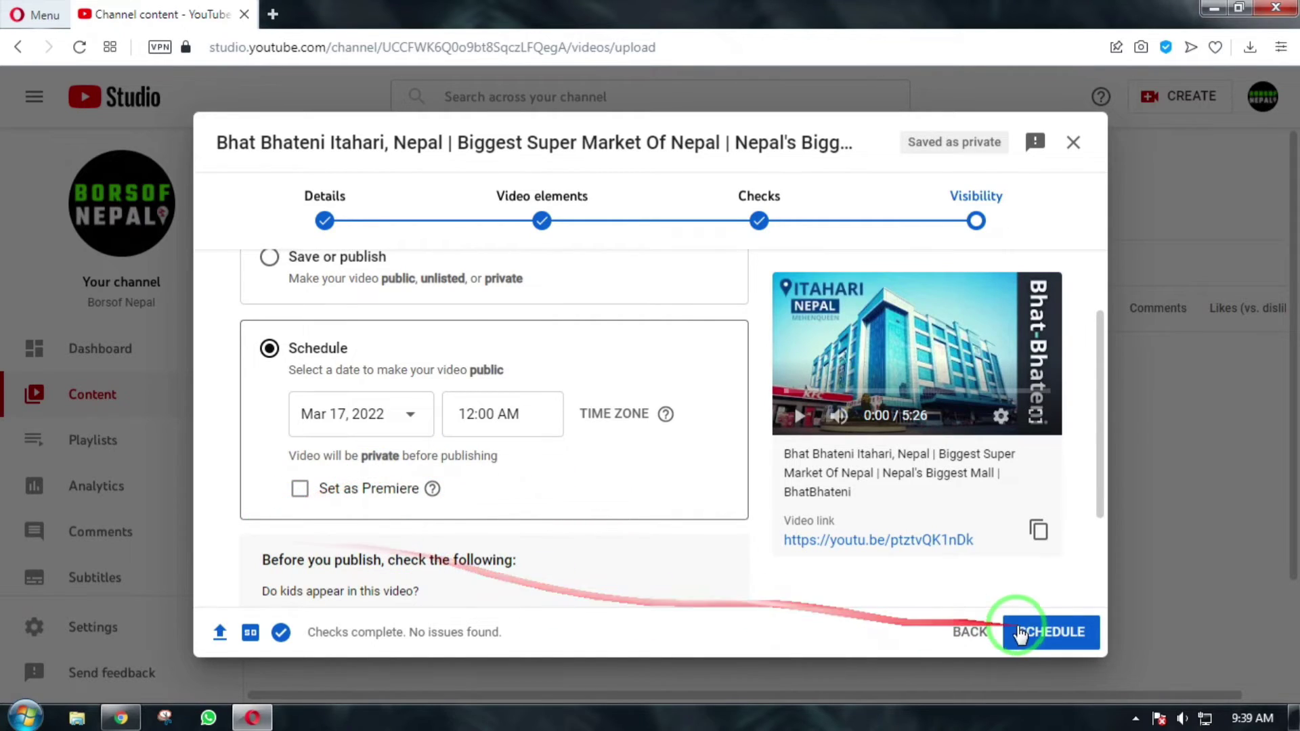
# Switch back to Save or publish, set the video's visibility to Unlisted, save it, and dismiss the link-sharing dialog
pyautogui.scroll(2, 316, 391)
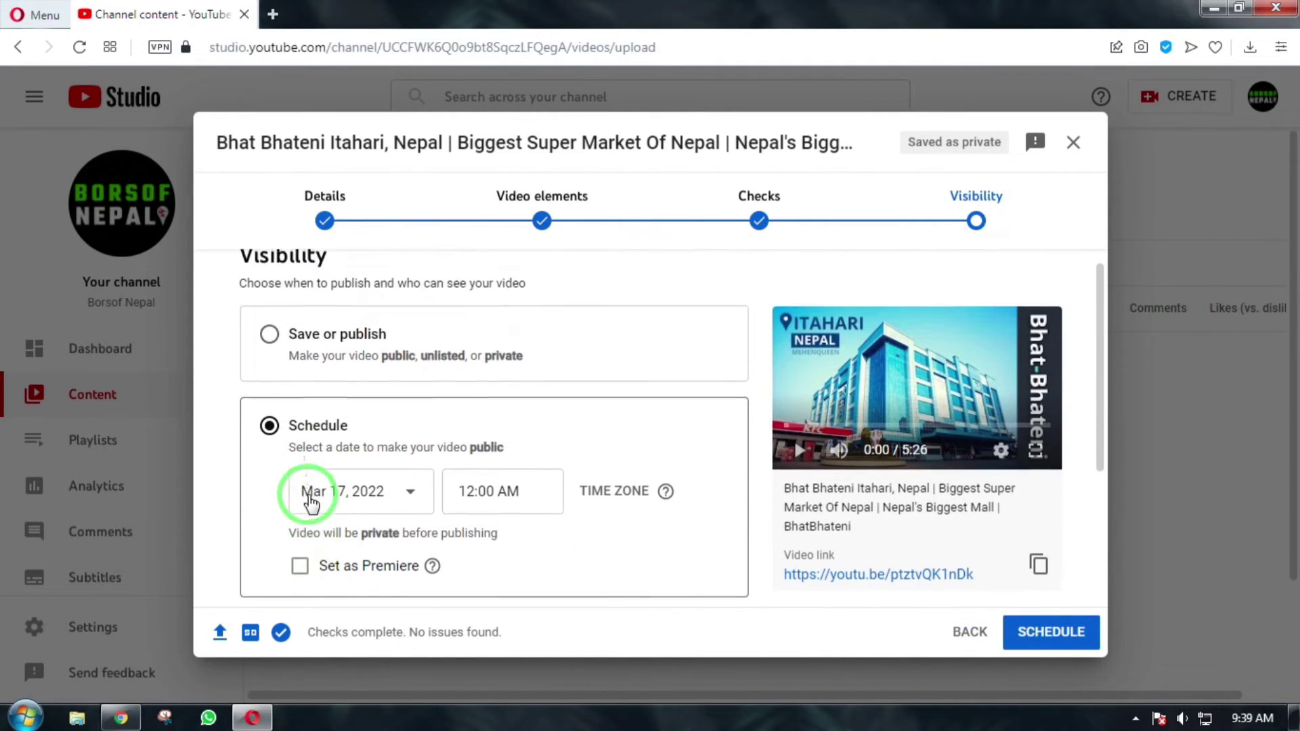
pyautogui.click(273, 353)
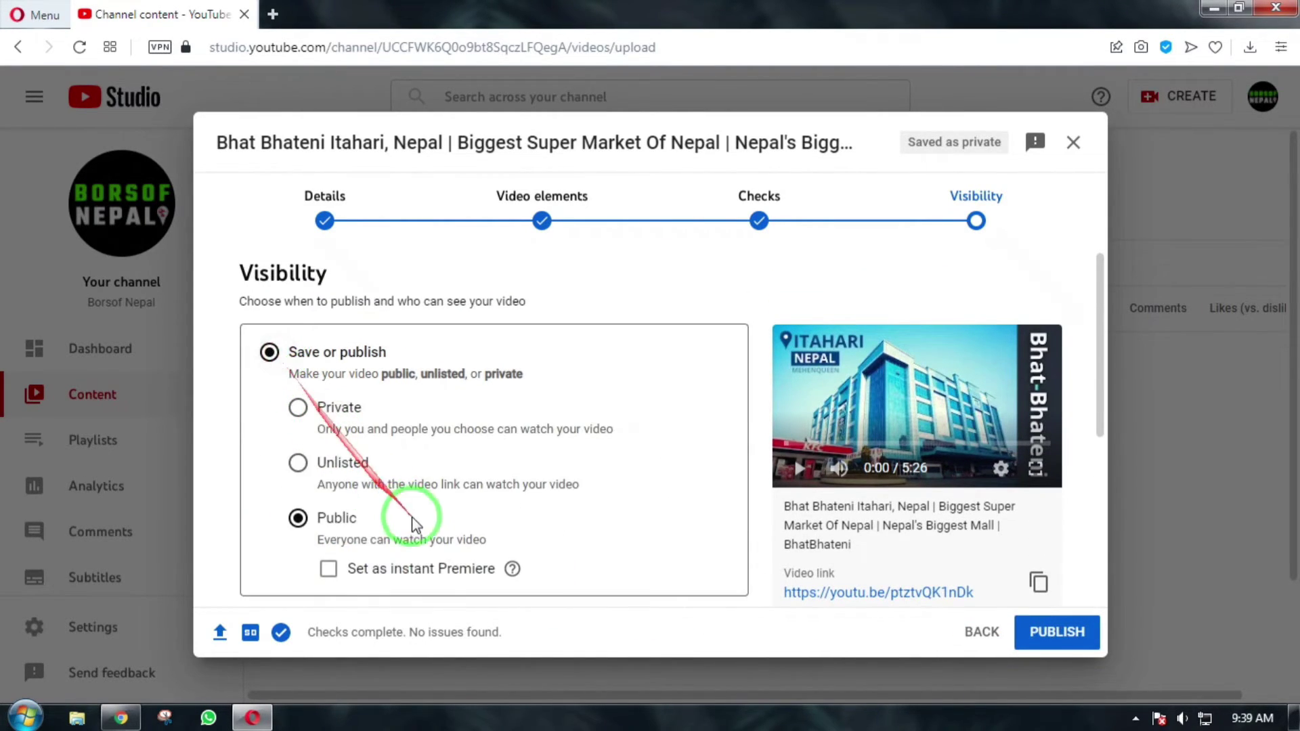
pyautogui.scroll(-2, 514, 547)
pyautogui.scroll(-1, 516, 552)
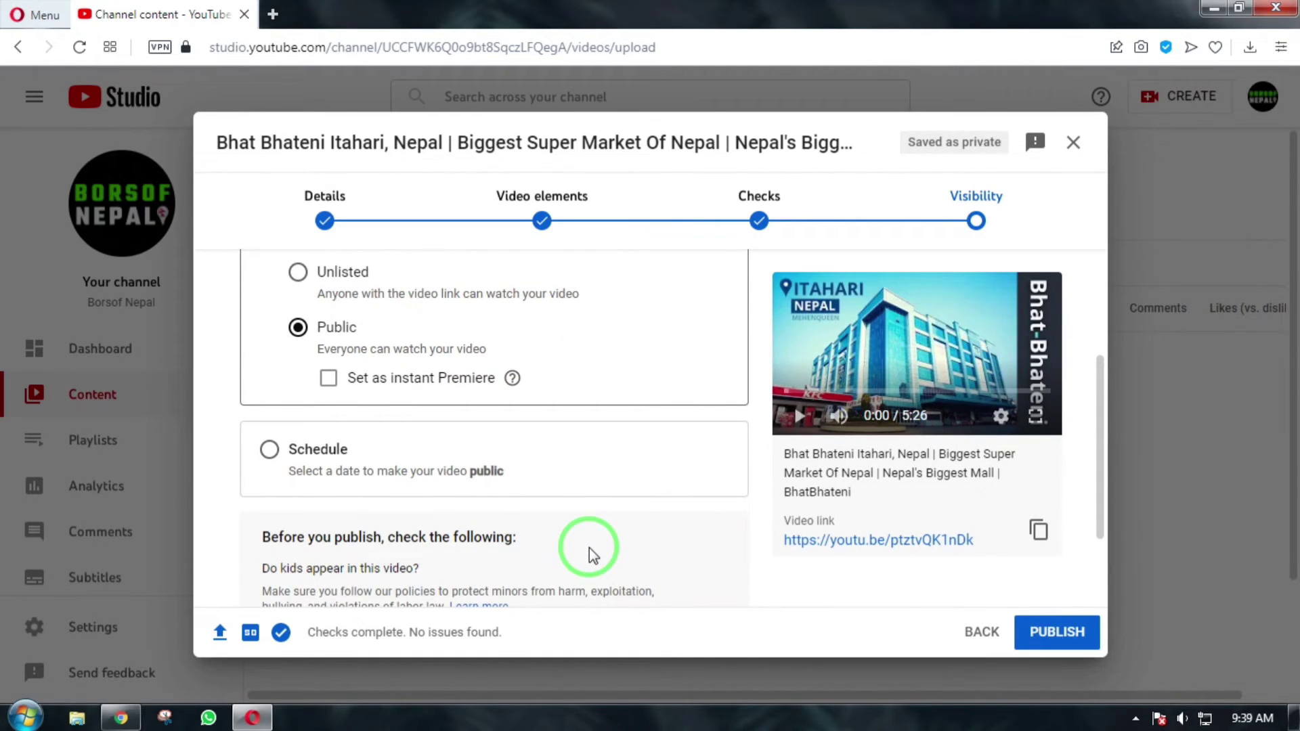
pyautogui.scroll(2, 589, 552)
pyautogui.scroll(2, 589, 551)
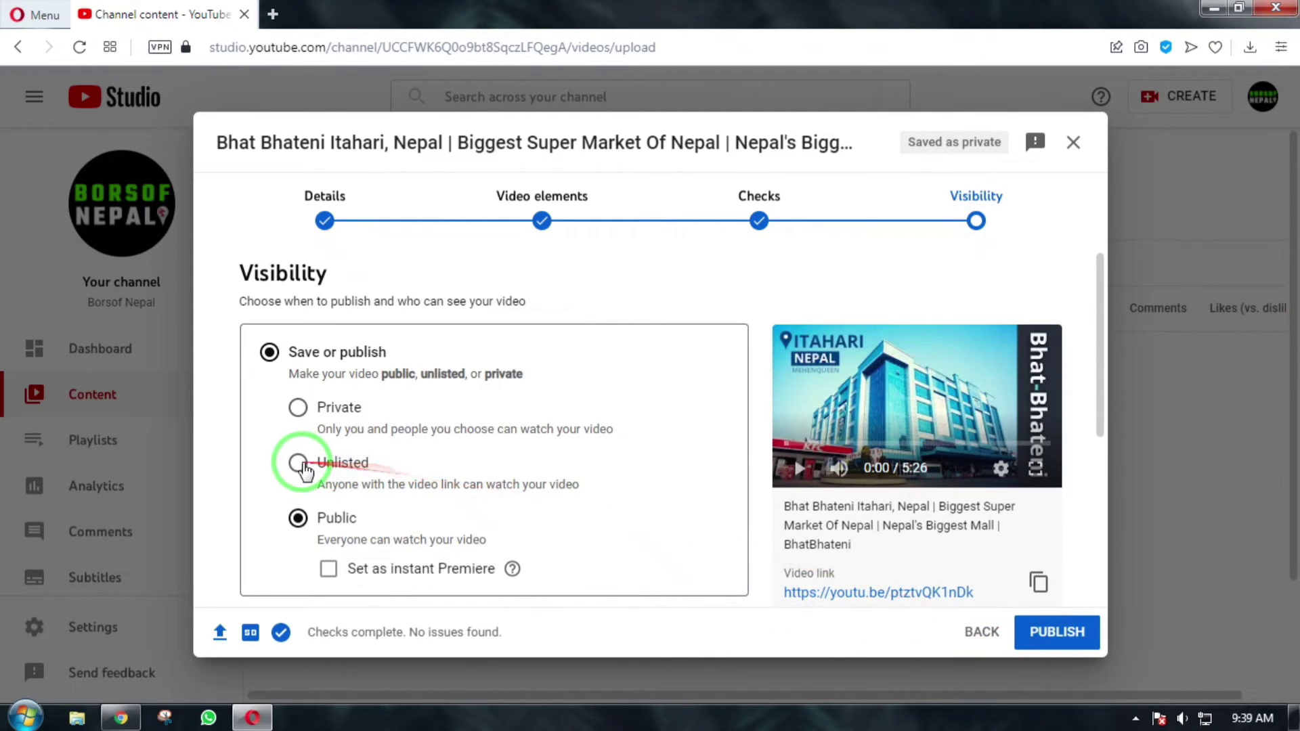
pyautogui.click(303, 466)
pyautogui.click(1068, 617)
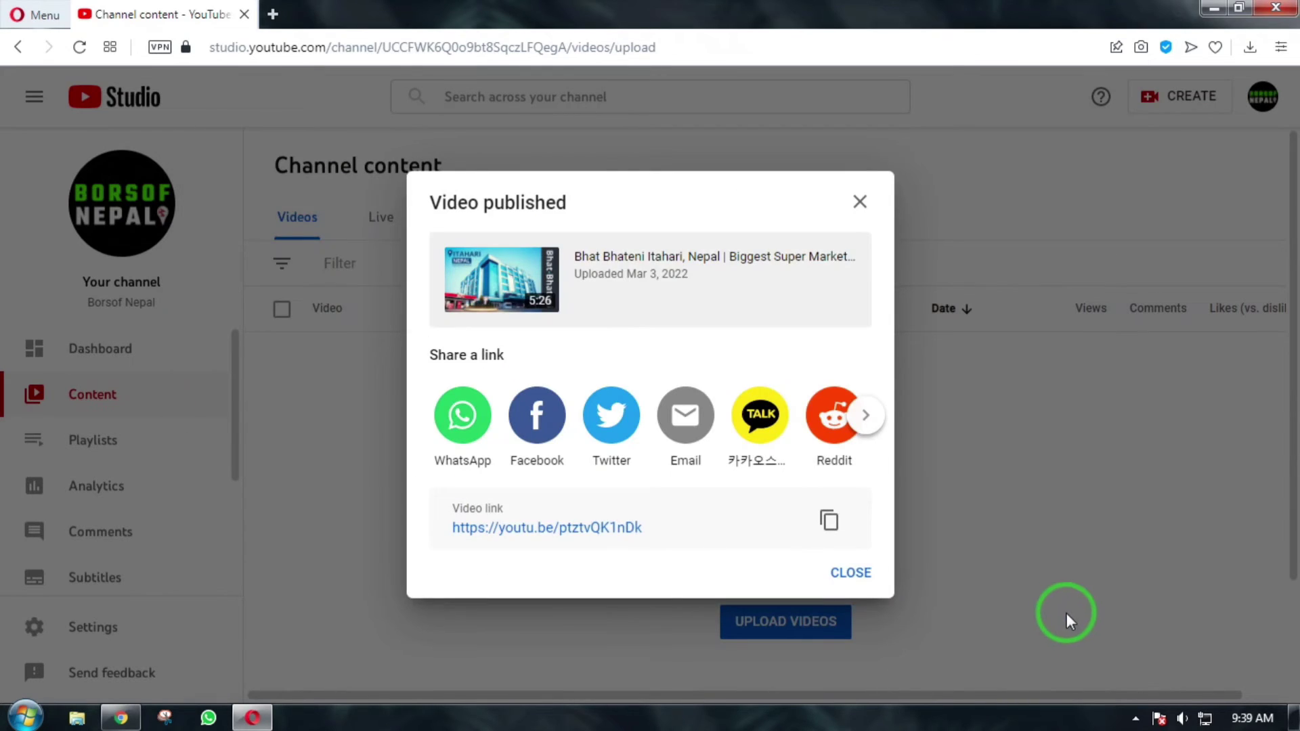
pyautogui.click(854, 572)
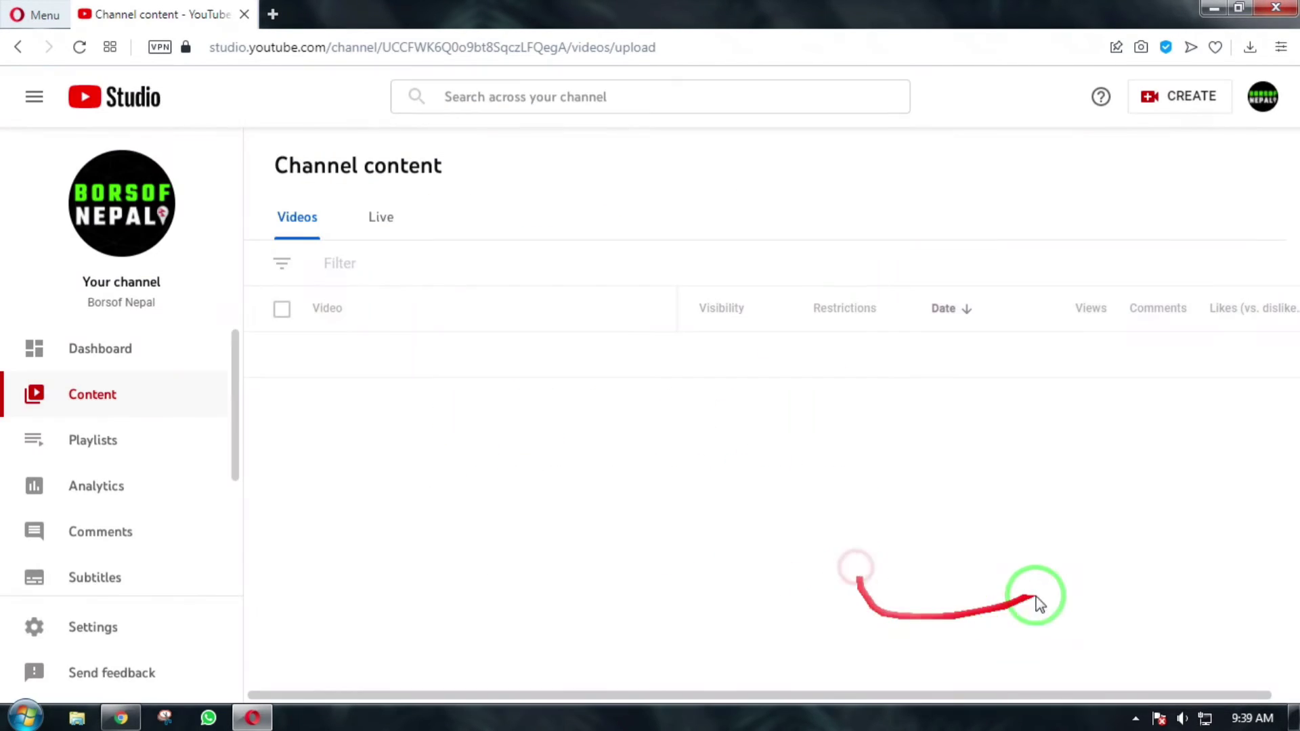